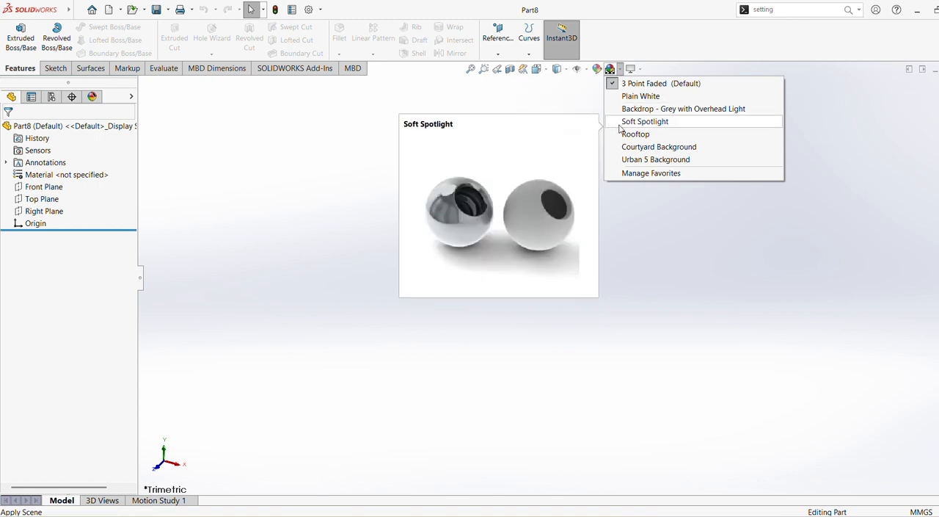
Step: Apply the Plain White scene and start a sketch on the Front Plane
left_click(627, 96)
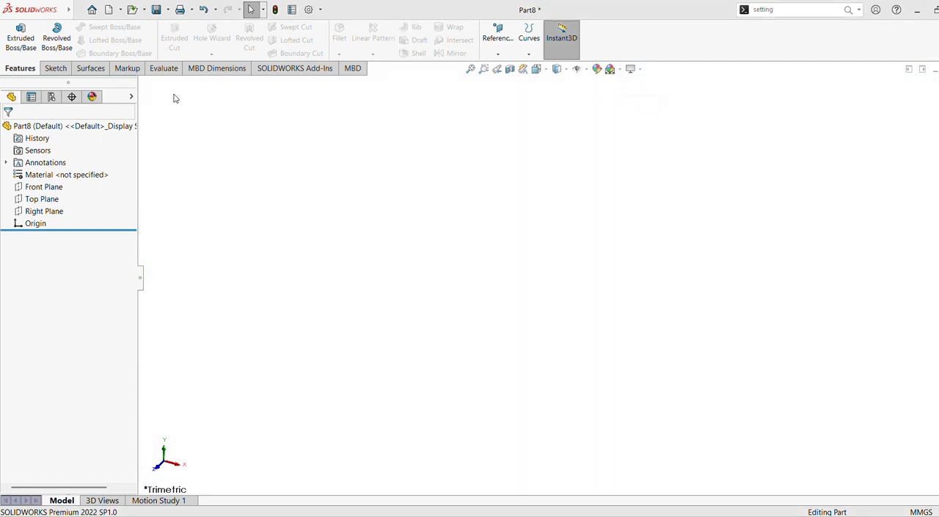
left_click(38, 188)
left_click(78, 166)
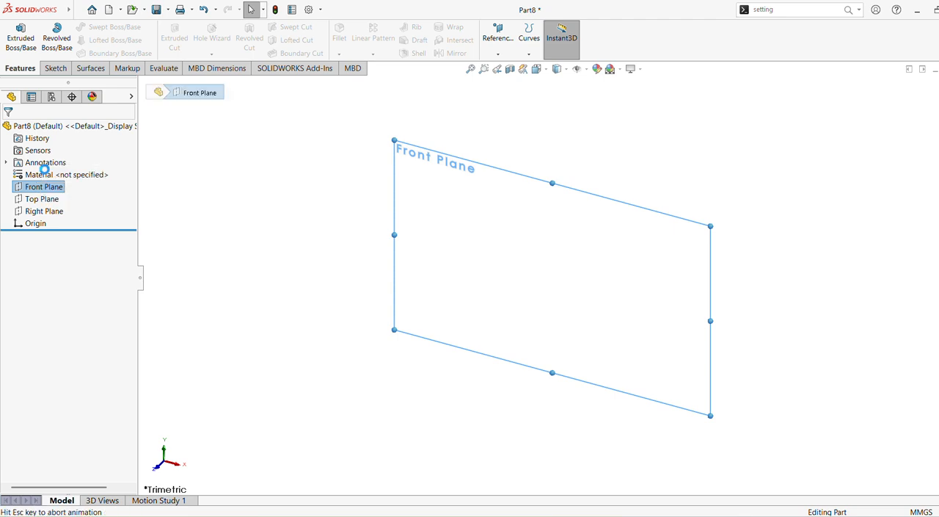
Step: Sketch a vertical line about 73 mm long to the left of the origin
left_click(95, 28)
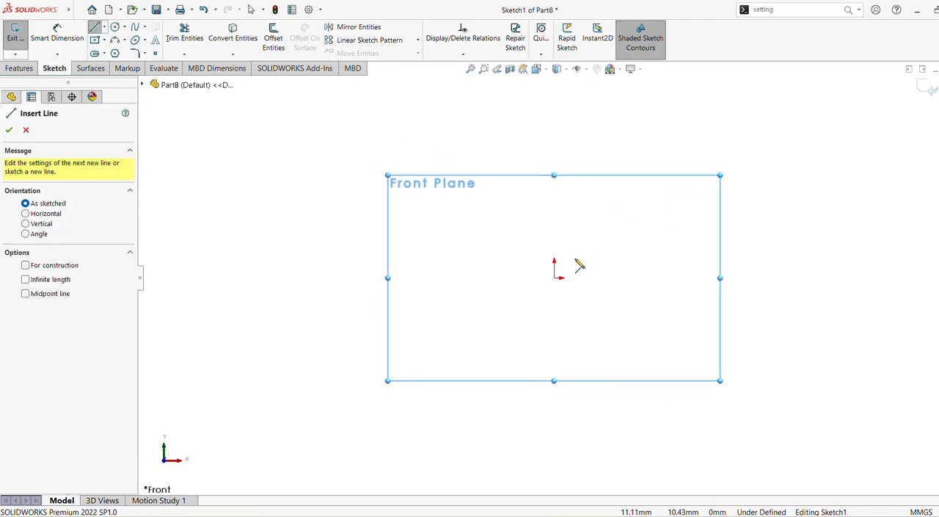
left_click(514, 317)
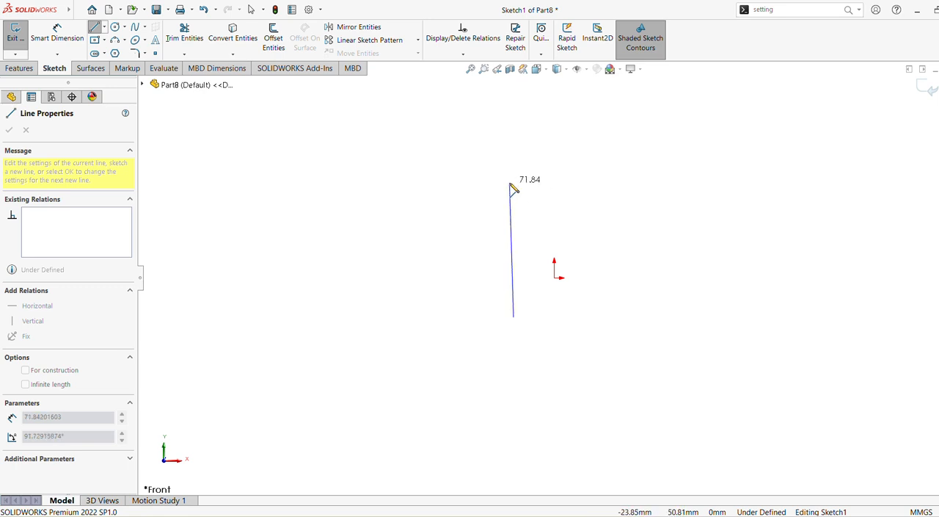
left_click(514, 181)
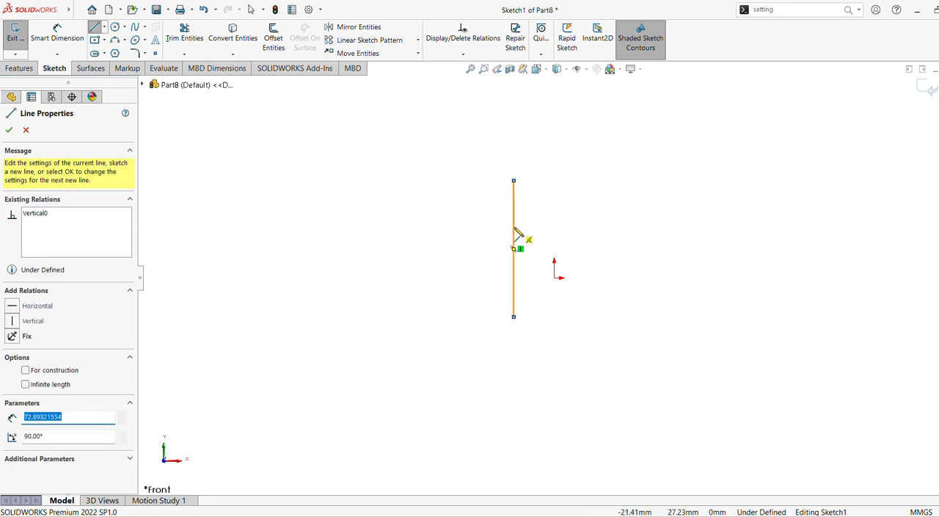
key("Escape")
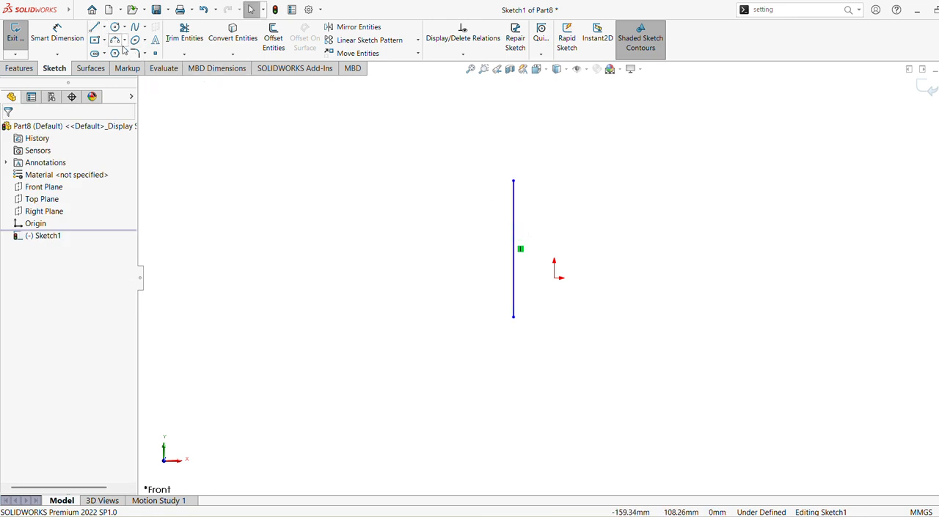
Step: Centre the vertical line on the origin with a midpoint relation
left_click(513, 243)
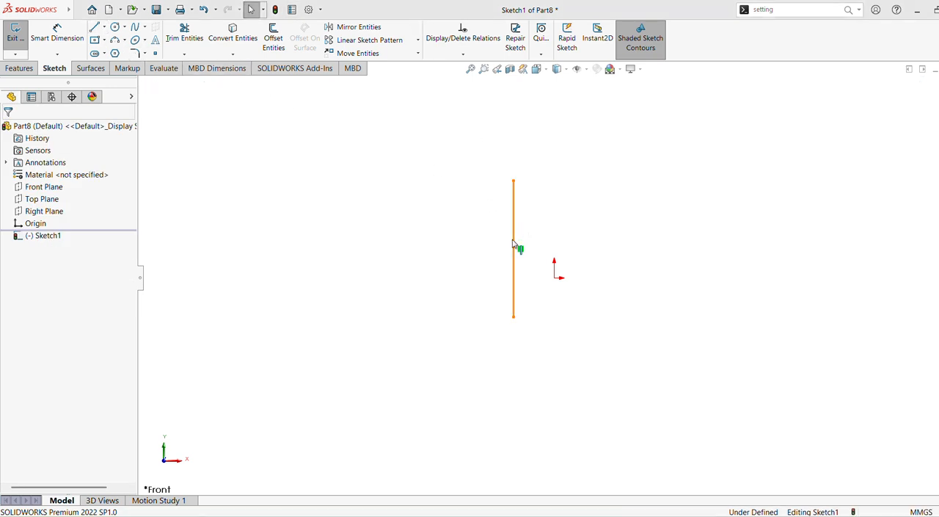
left_click(555, 278)
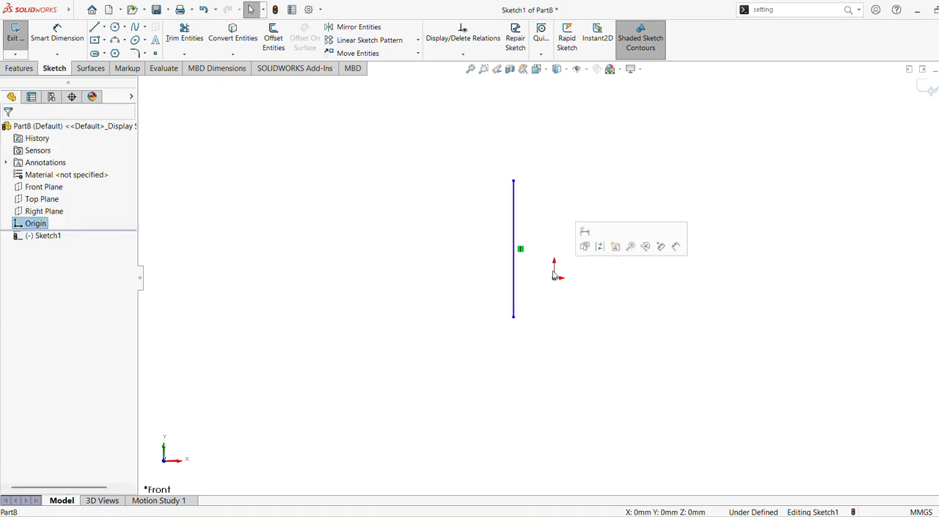
left_click(514, 237, "ctrl")
left_click(557, 187)
left_click(431, 207)
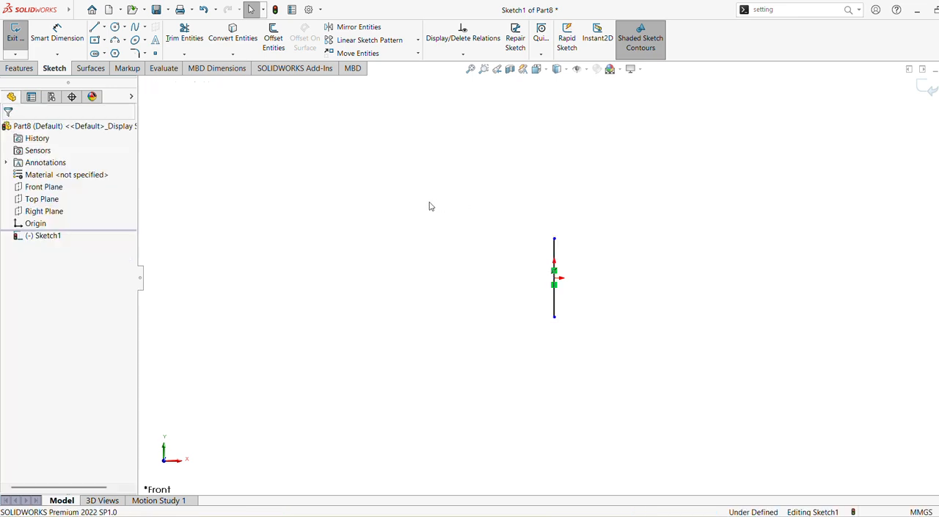
Step: Dimension the vertical line's length and set it to 72 mm
left_click(57, 33)
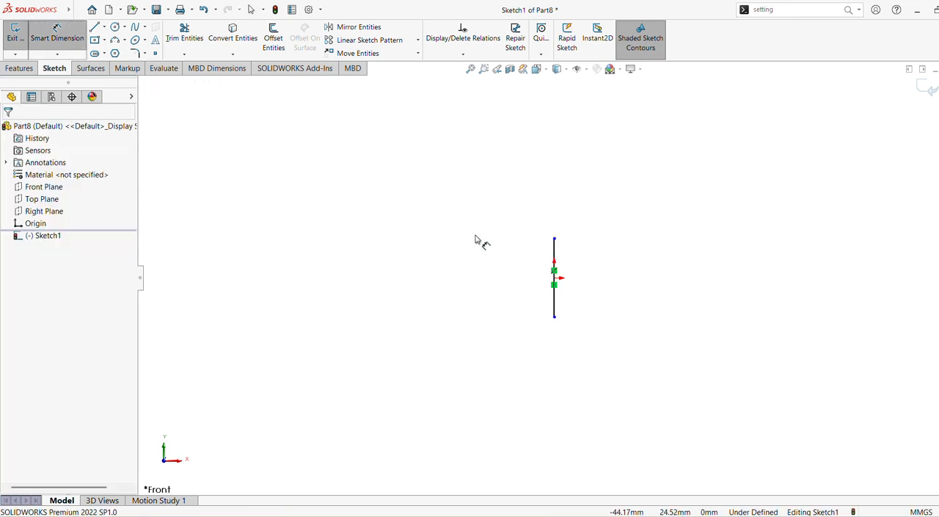
left_click(554, 255)
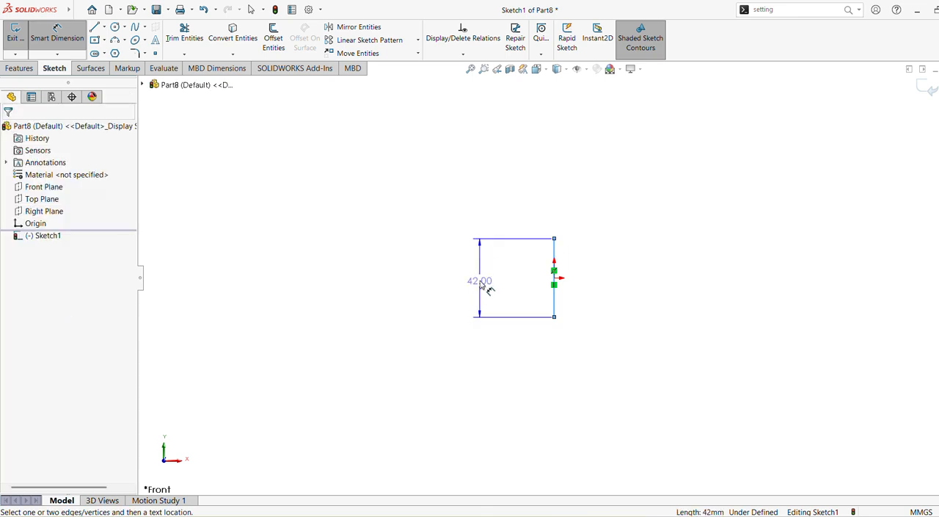
left_click(484, 286)
type("72")
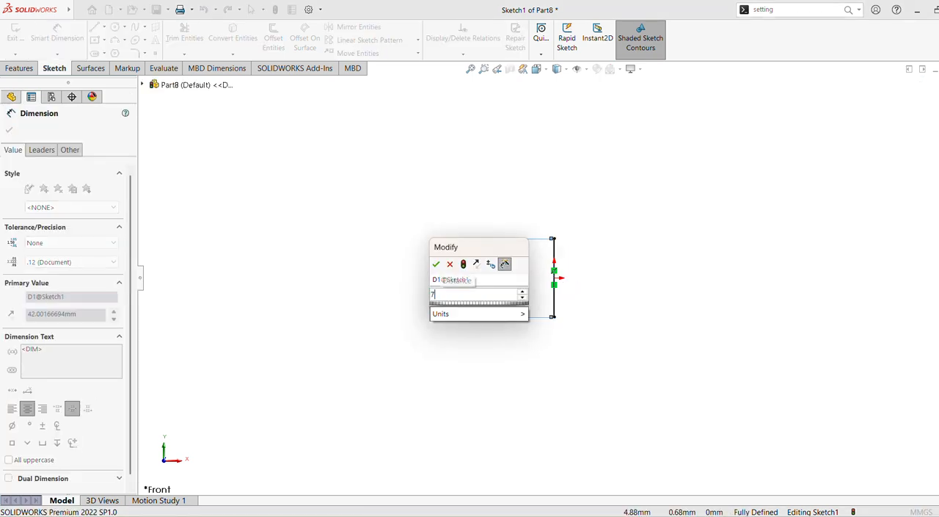
key("Return")
left_click(470, 69)
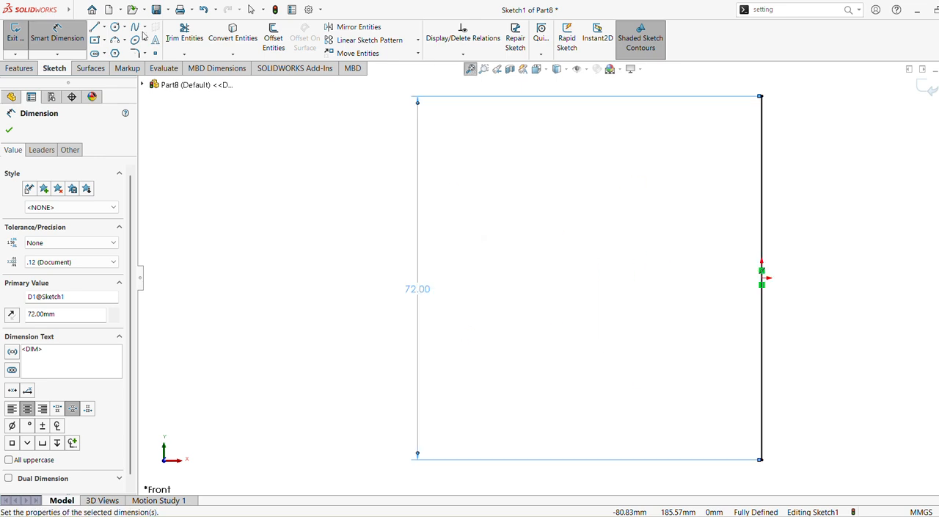
left_click(115, 39)
scroll(803, 206, "up", 5)
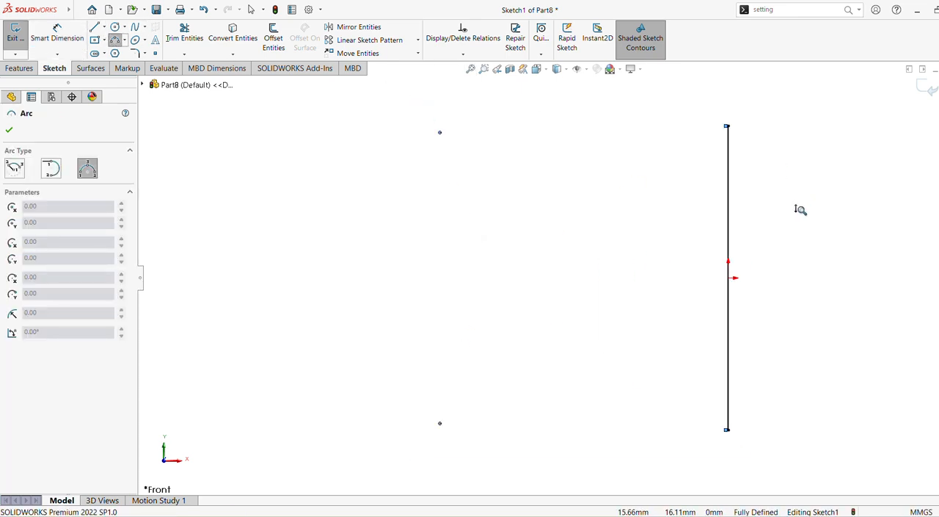
left_click(639, 204)
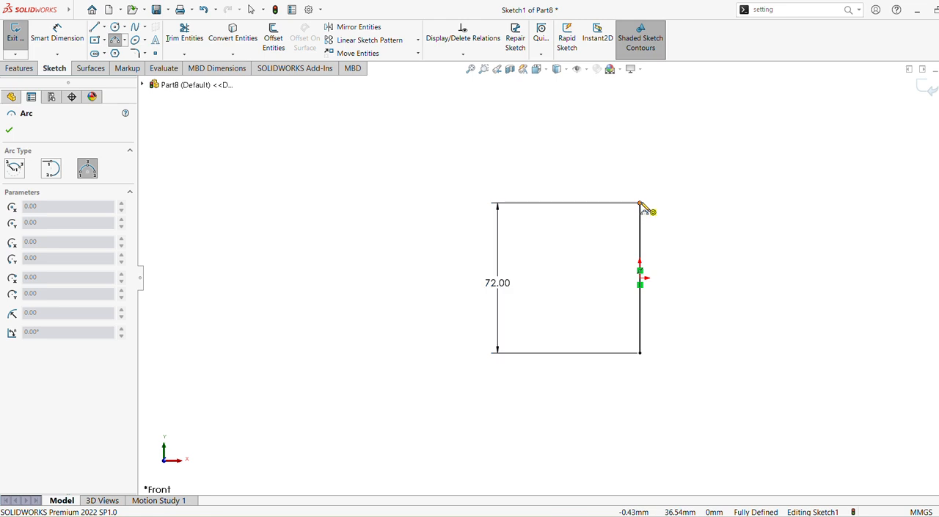
left_click(640, 352)
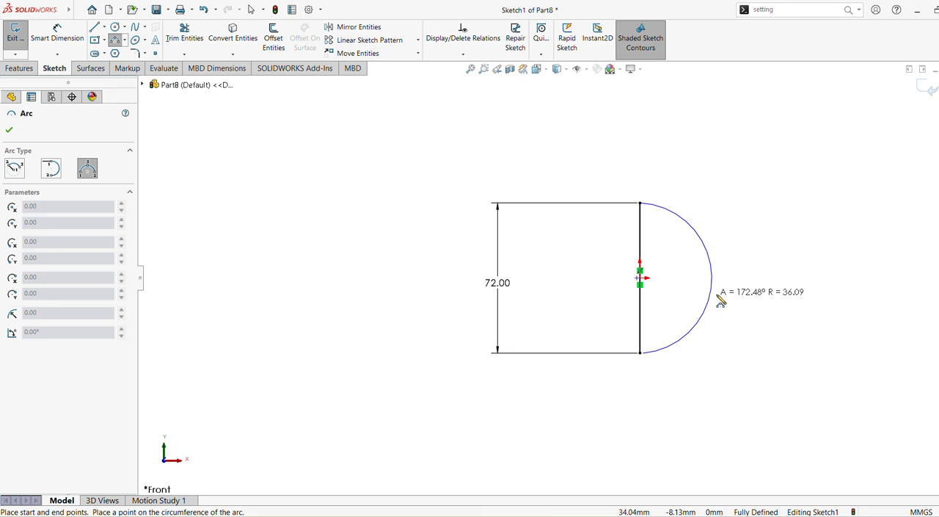
key("Escape")
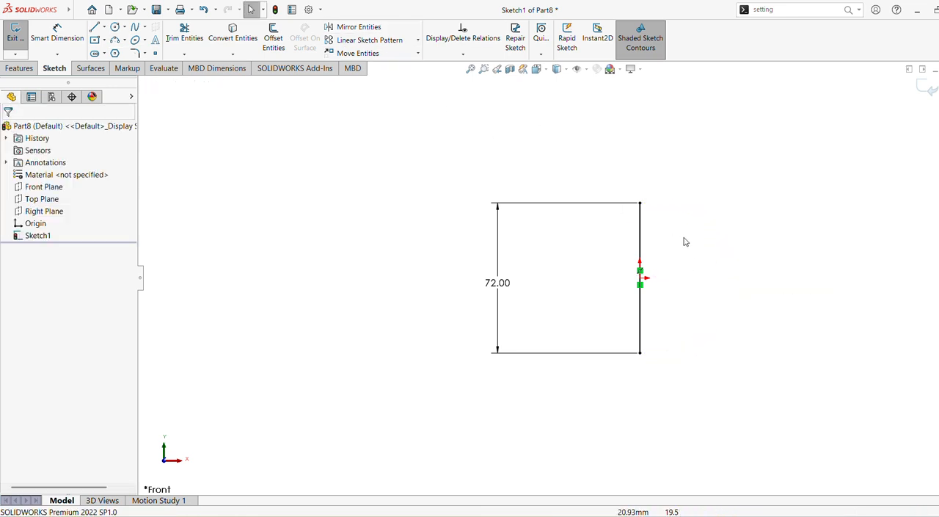
Step: Move the length dimension closer to the line and draw a 180° three-point arc of radius 36 mm joining the line's endpoints on its right side
left_click_drag(520, 290, 631, 276)
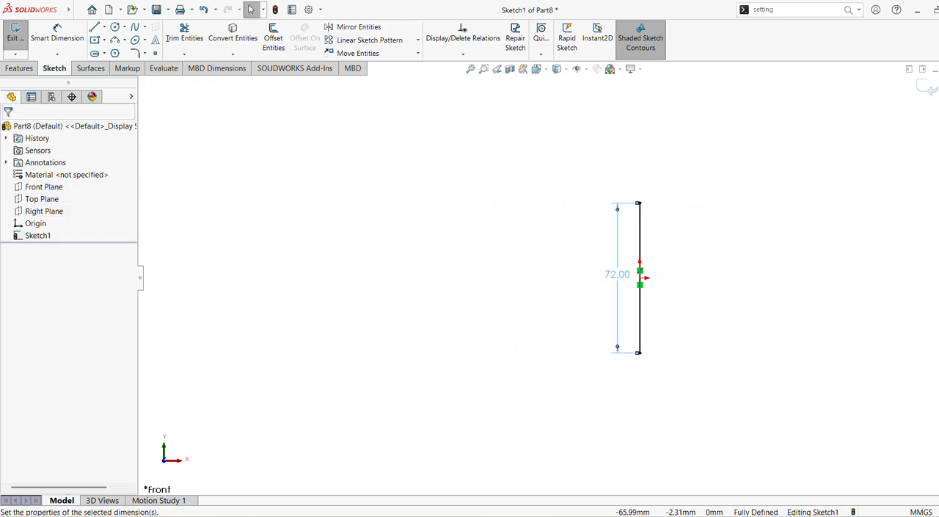
key("Return")
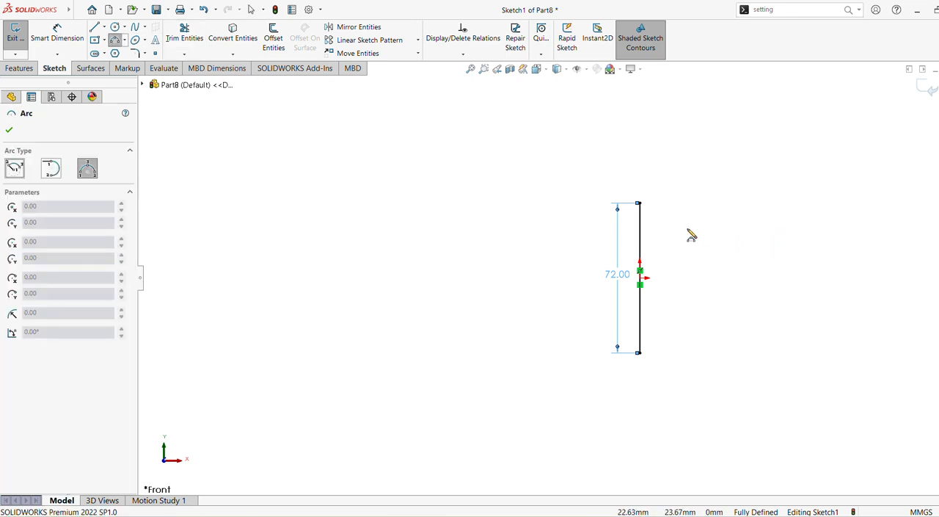
left_click(643, 205)
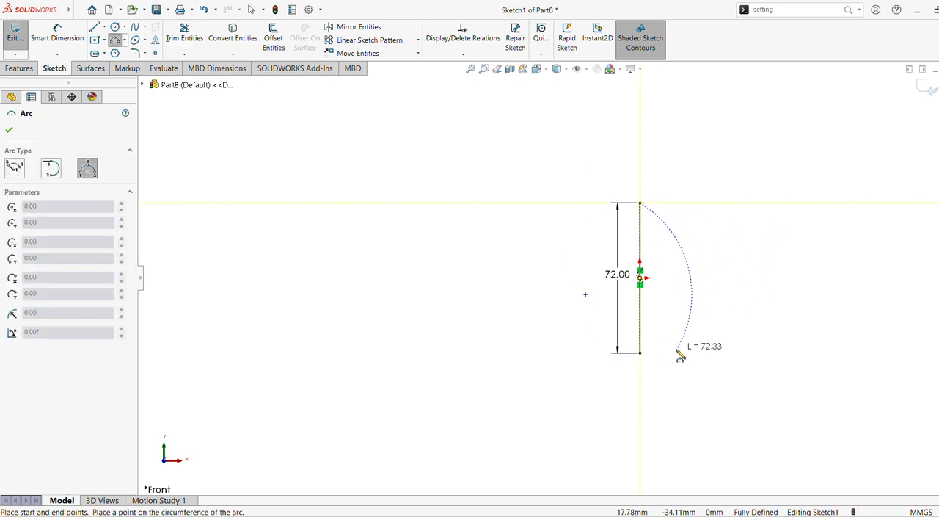
left_click(641, 353)
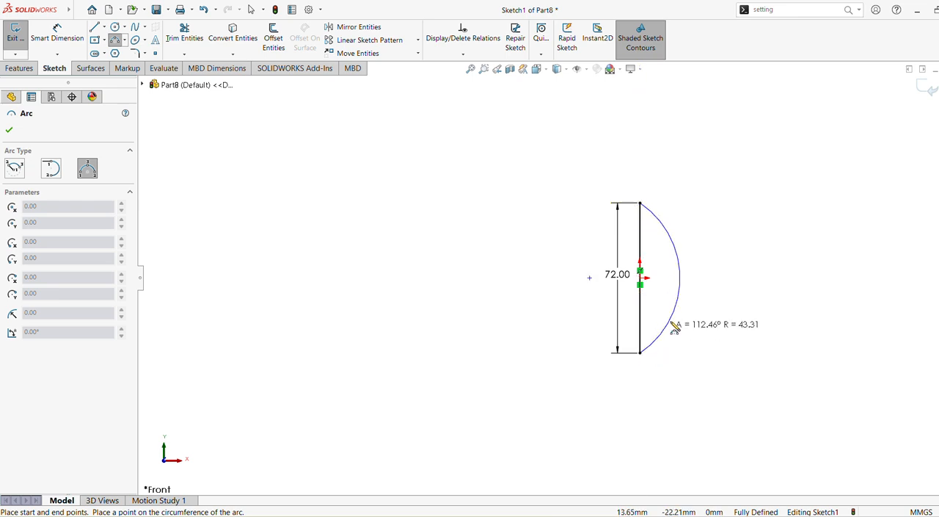
left_click(722, 282)
key("Escape")
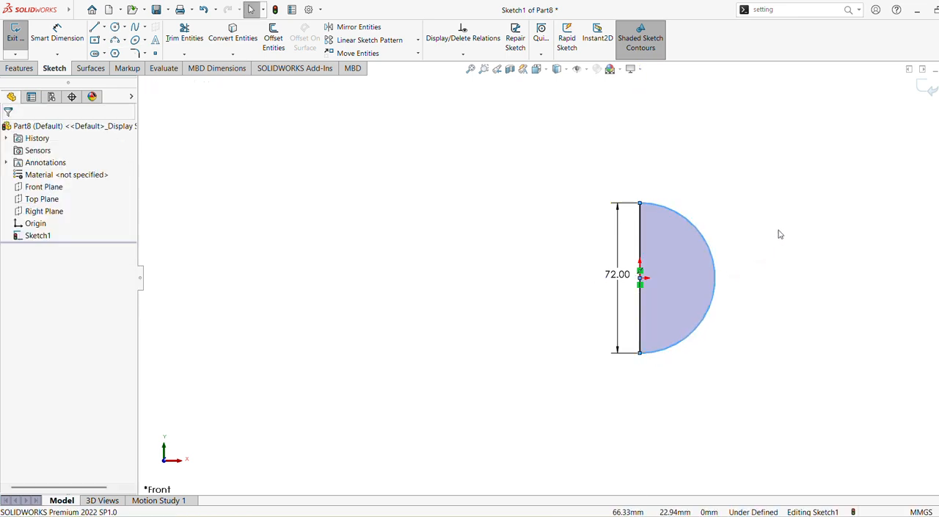
mouse_move(775, 236)
middle_mouse_down("ctrl")
mouse_move(643, 218)
mouse_move(655, 218)
middle_mouse_up("ctrl")
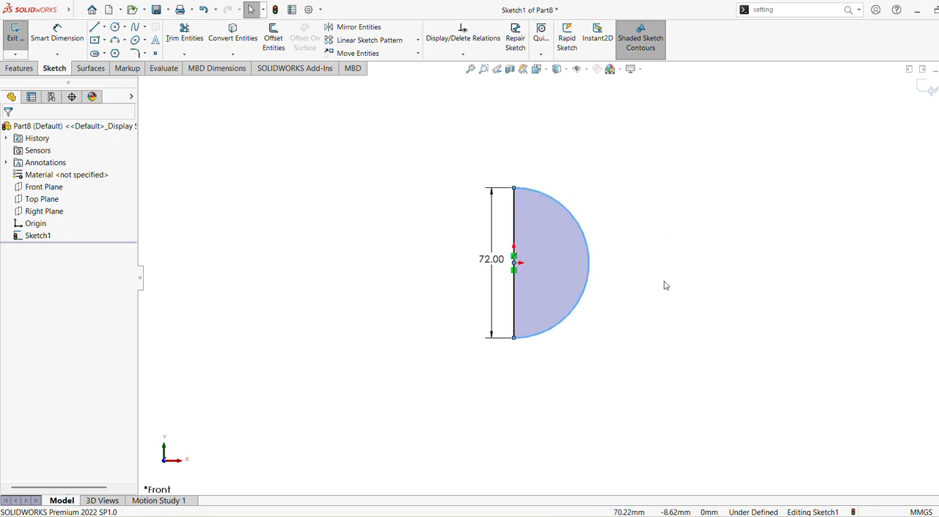
left_click(14, 68)
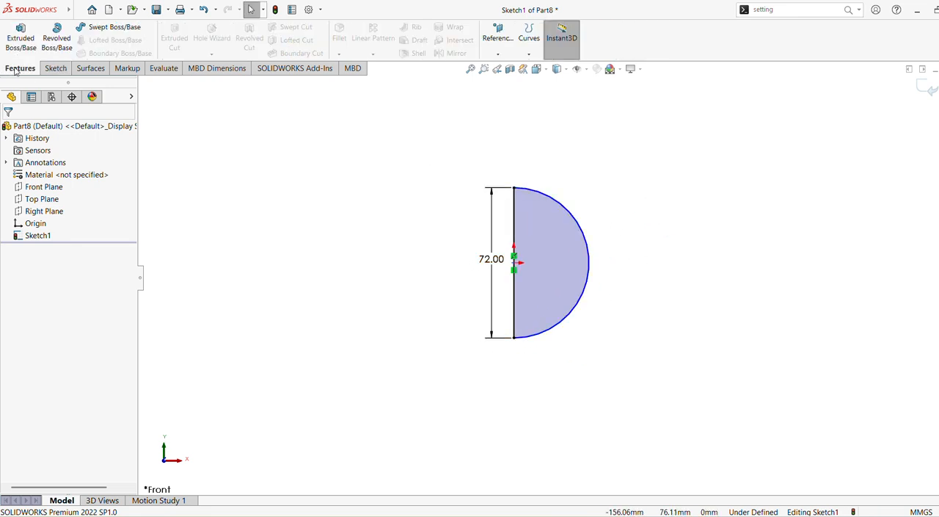
left_click(27, 42)
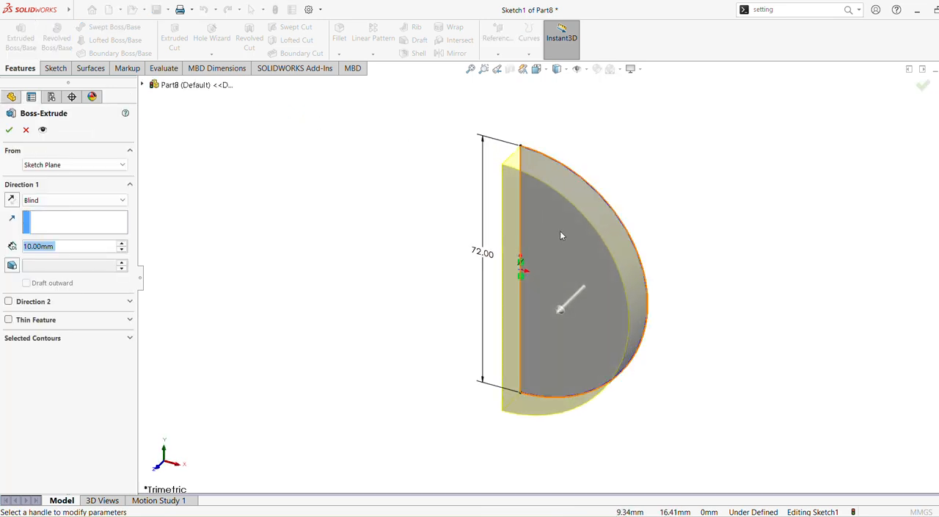
left_click(27, 129)
Step: Revolve the semicircle 360° about its straight line as a one-direction thin feature 4 mm thick, with the thickness direction reversed
left_click(57, 40)
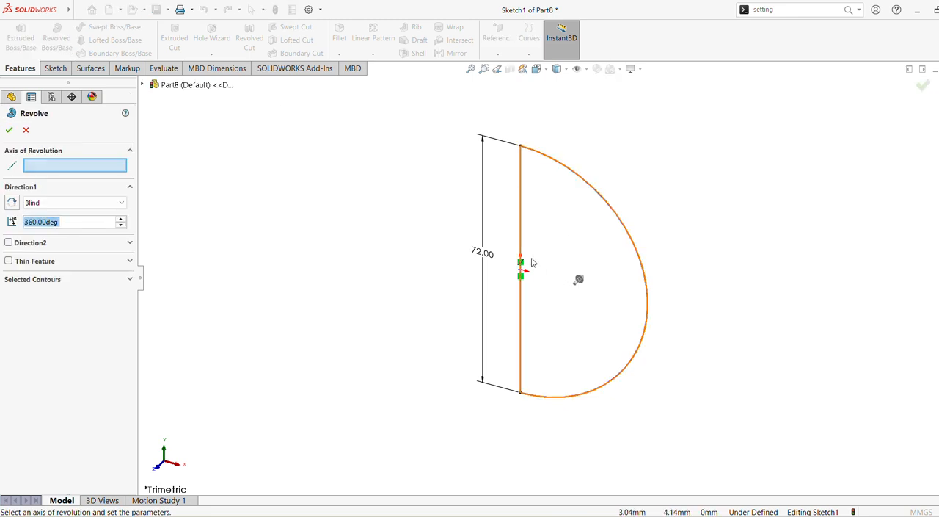
left_click(523, 213)
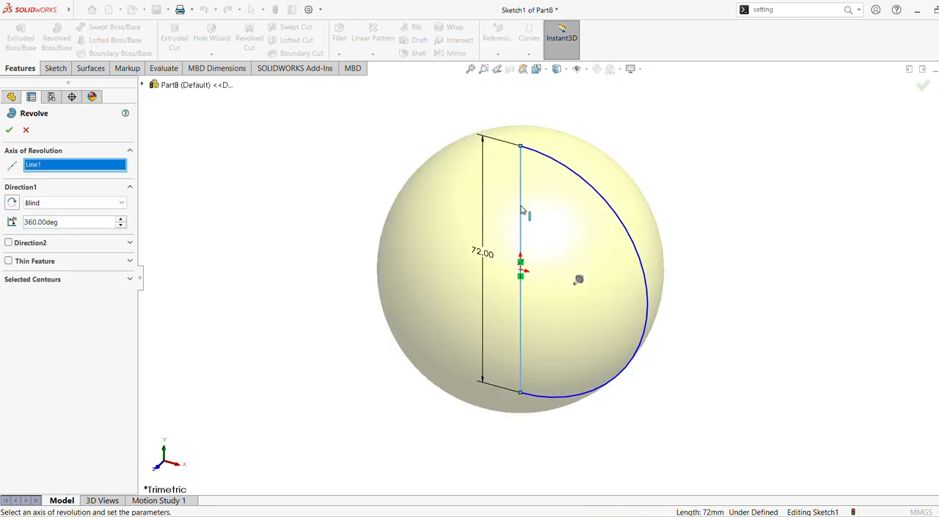
left_click(9, 260)
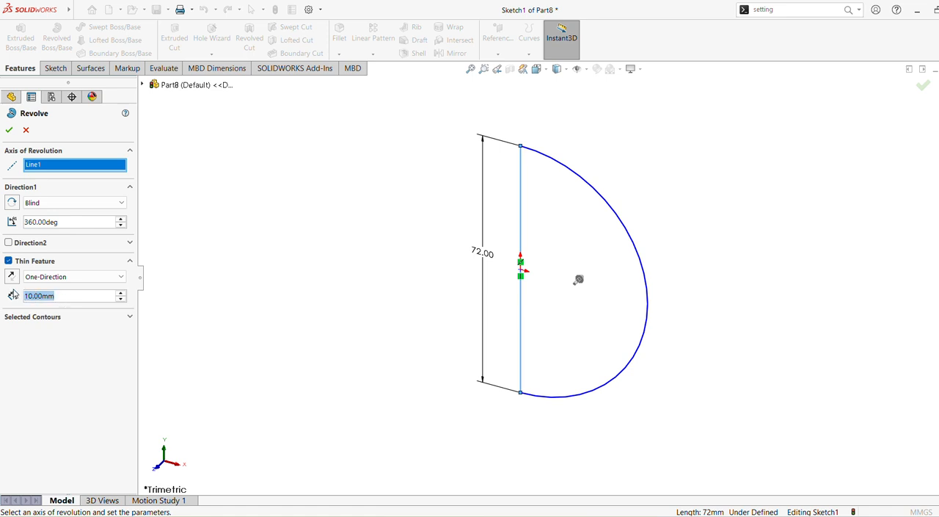
type("4")
key("Return")
left_click(15, 205)
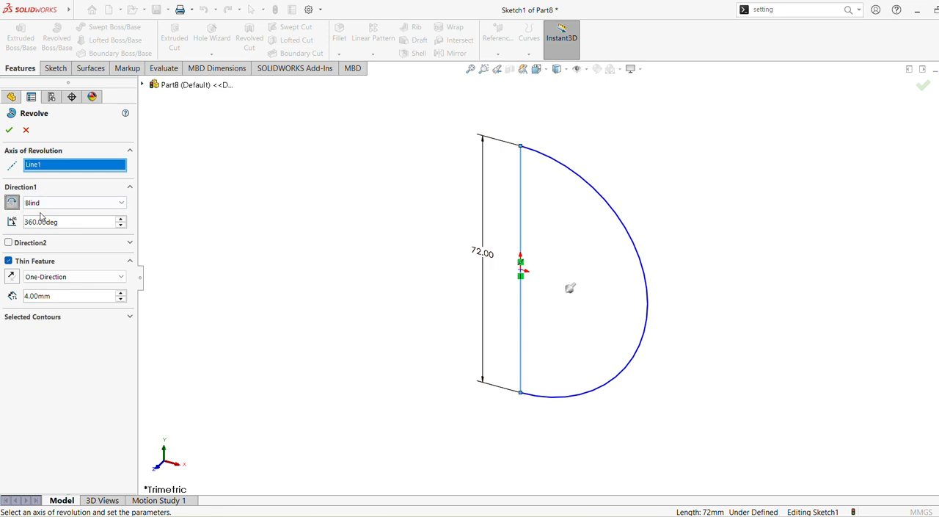
scroll(660, 257, "up", 4)
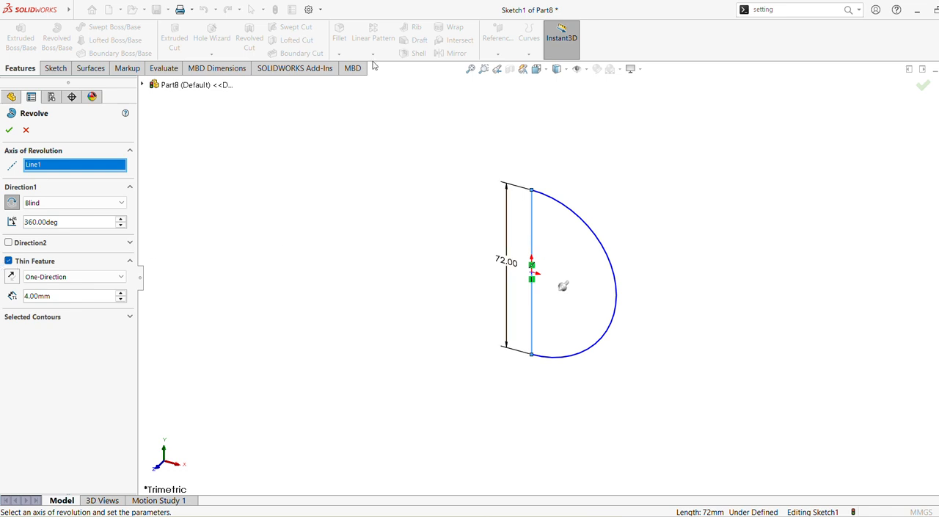
left_click(12, 277)
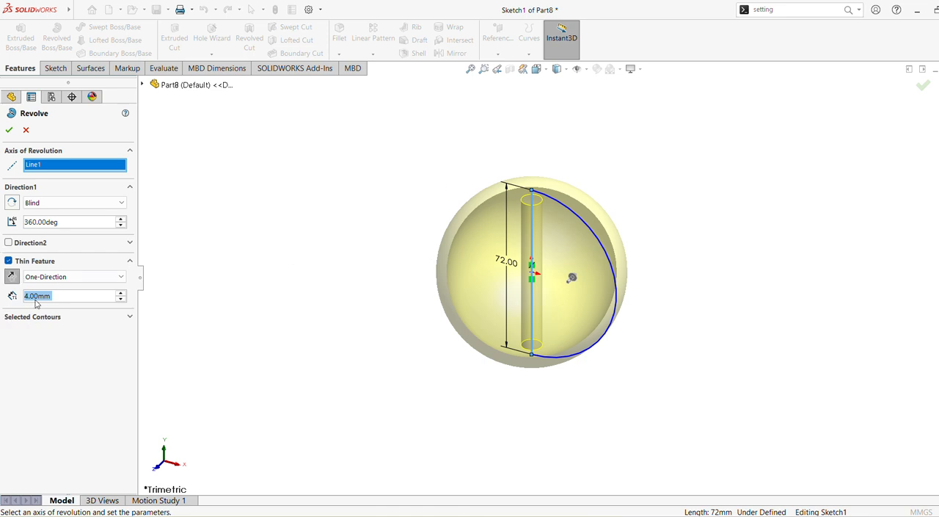
left_click(10, 130)
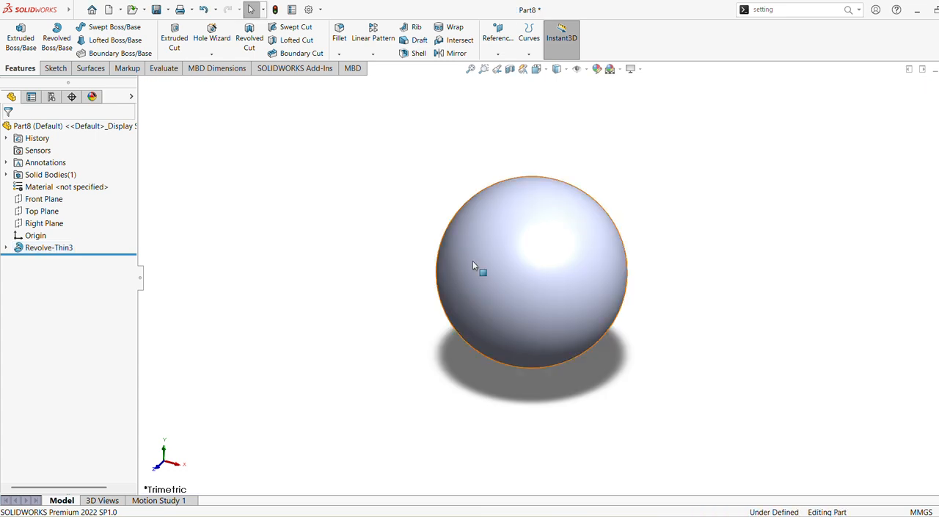
Step: Change the sphere's display style to Hidden Lines Visible
middle_click_drag(650, 250, 658, 248)
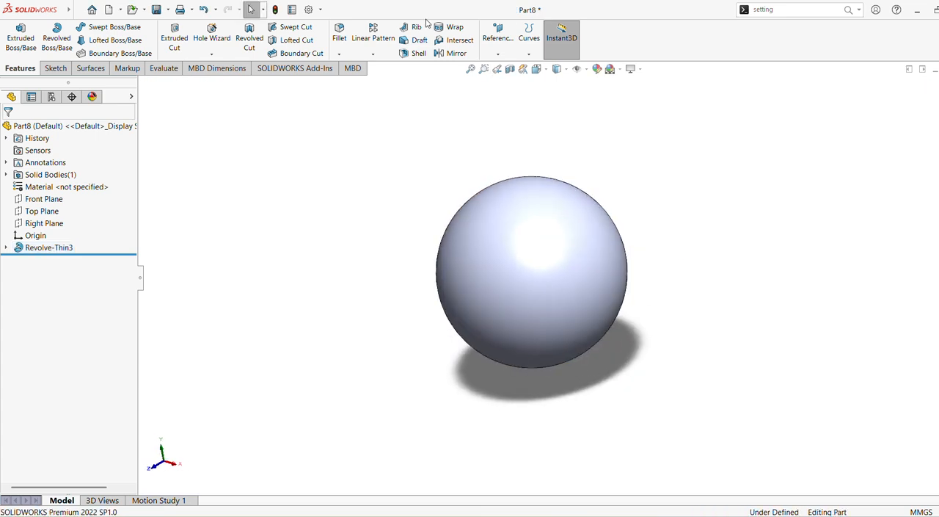
left_click(564, 70)
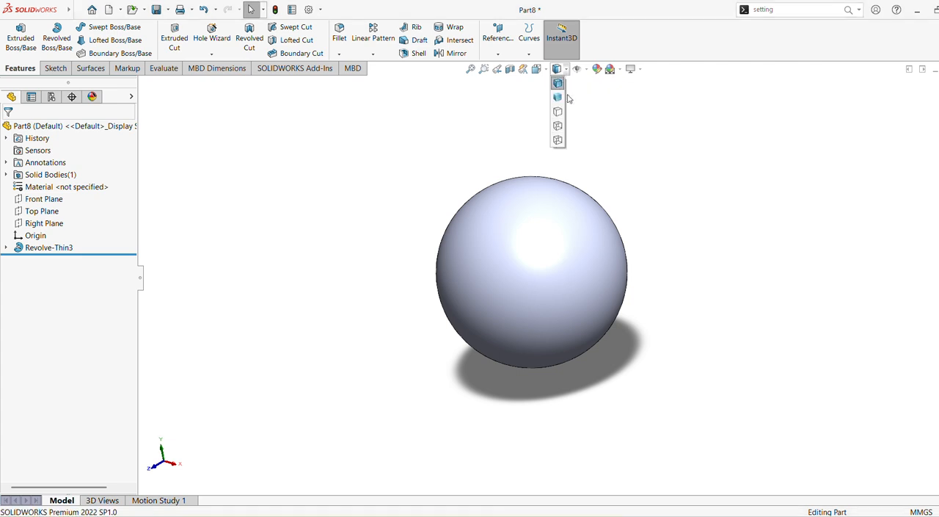
left_click(558, 129)
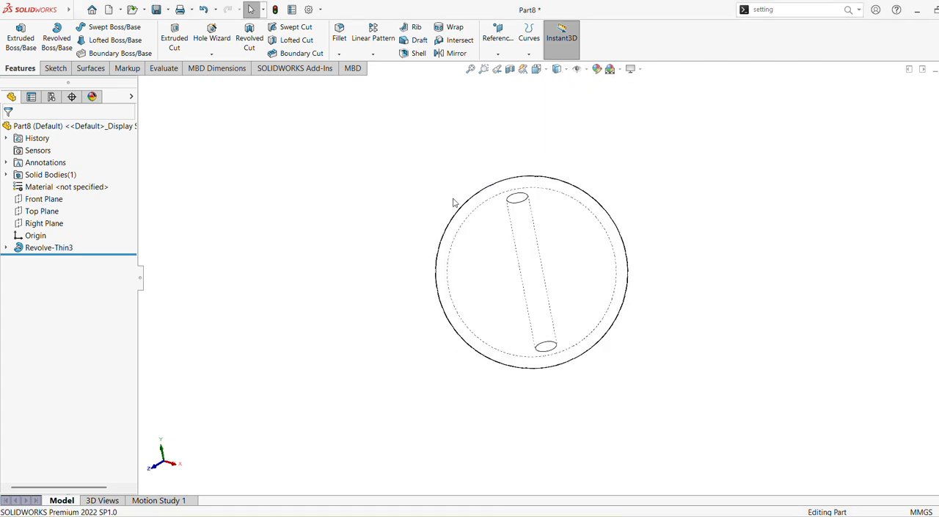
Step: Start a sketch on the Front Plane and draw a nearly horizontal line about 38 mm long across the sphere's upper part
left_click(45, 198)
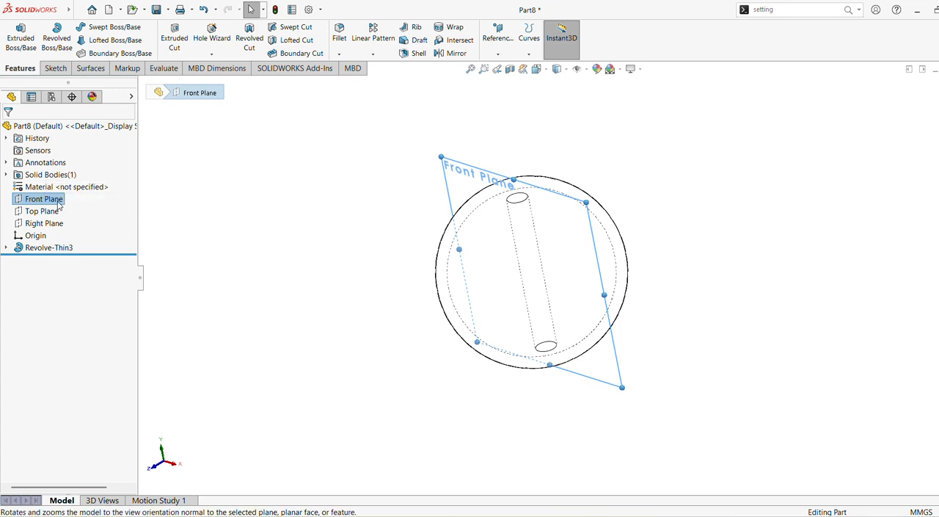
right_click(59, 206)
left_click(79, 184)
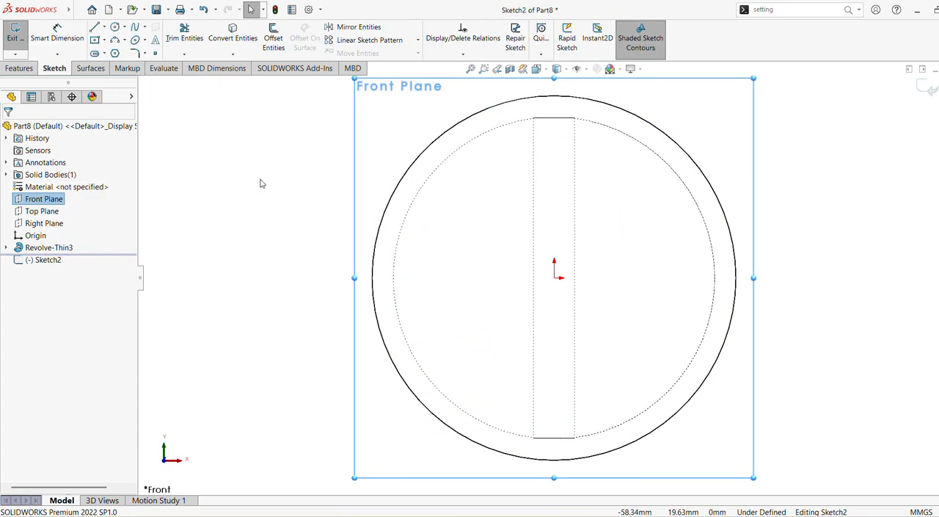
left_click(97, 31)
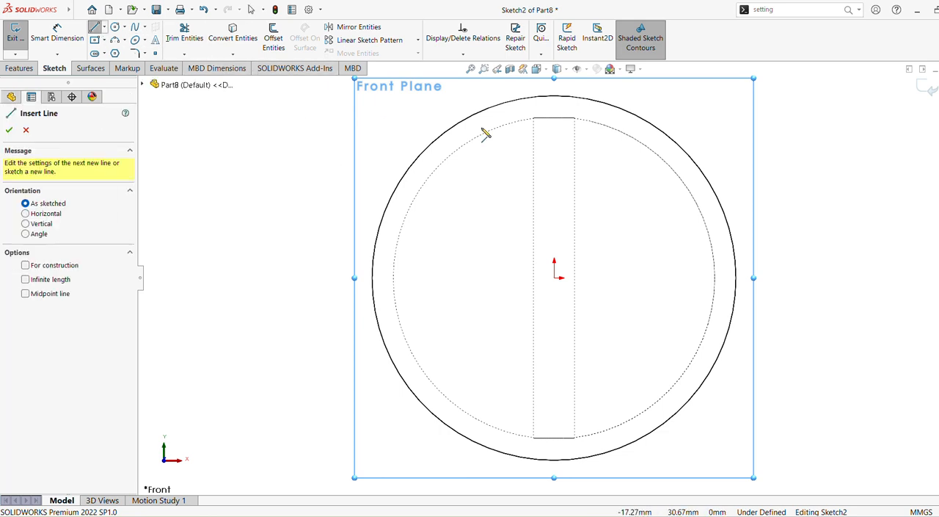
scroll(537, 150, "up", 3)
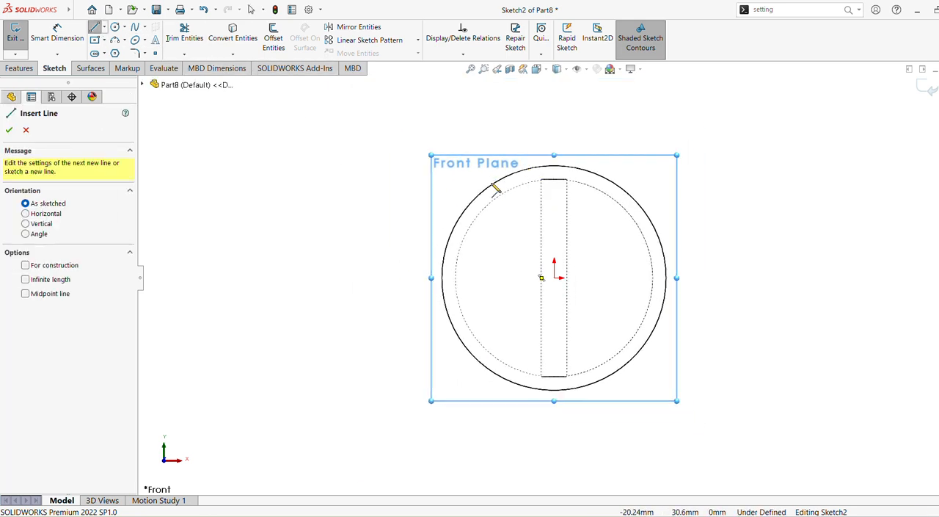
left_click(494, 184)
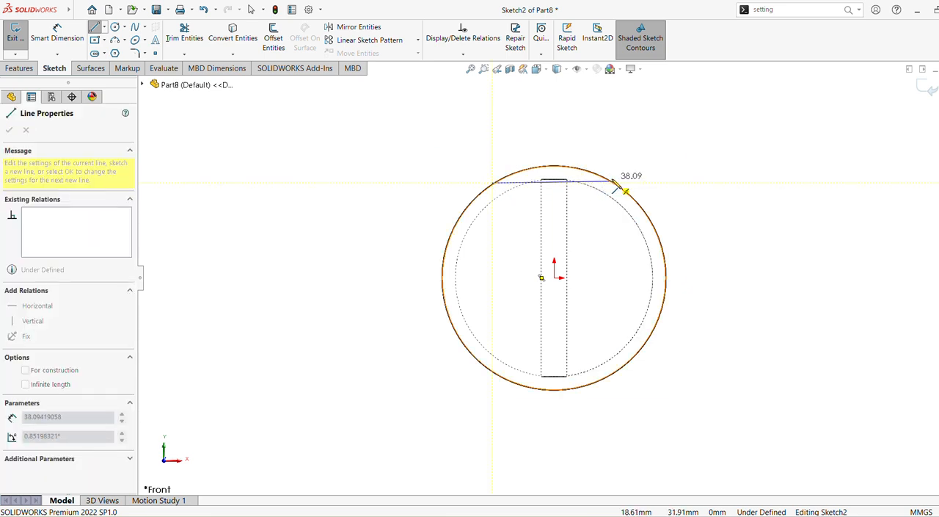
left_click(614, 183)
key("Escape")
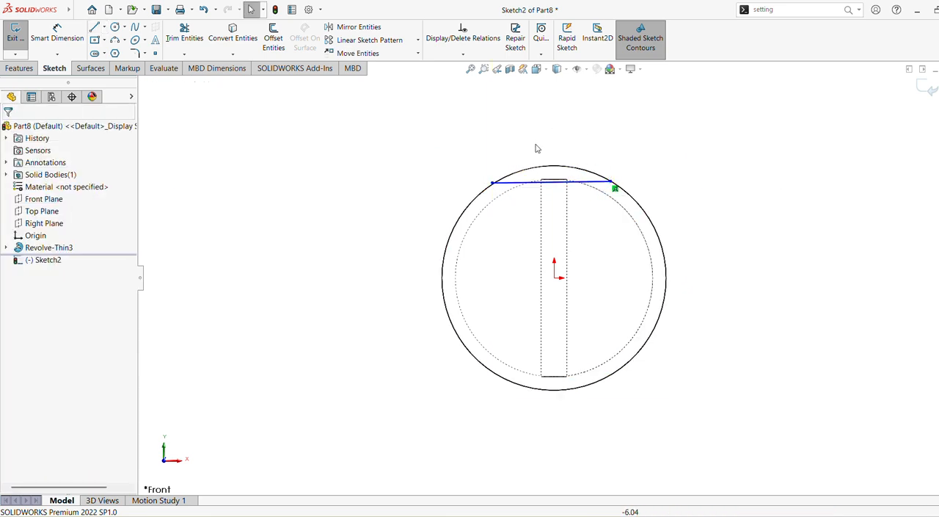
Step: Dimension the upper line's horizontal length above the sphere and set it to 30 mm
left_click(57, 33)
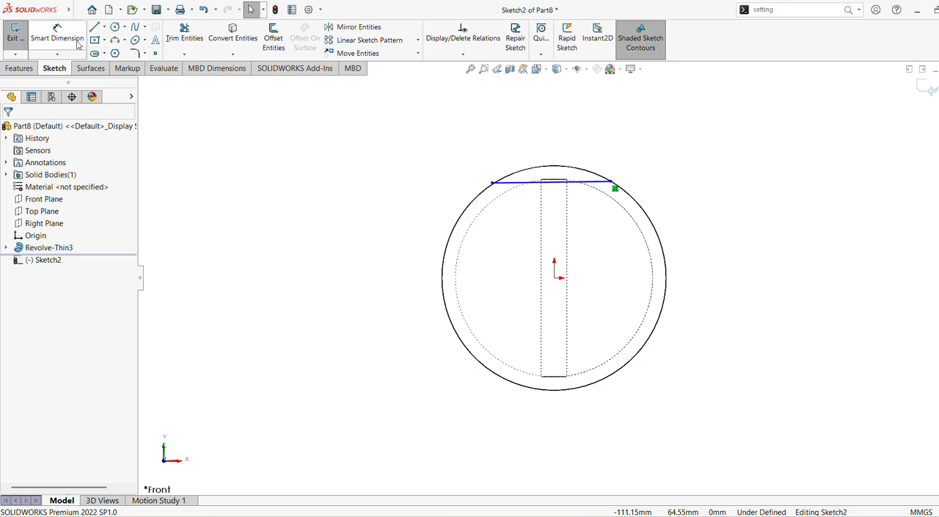
left_click(589, 183)
left_click(543, 137)
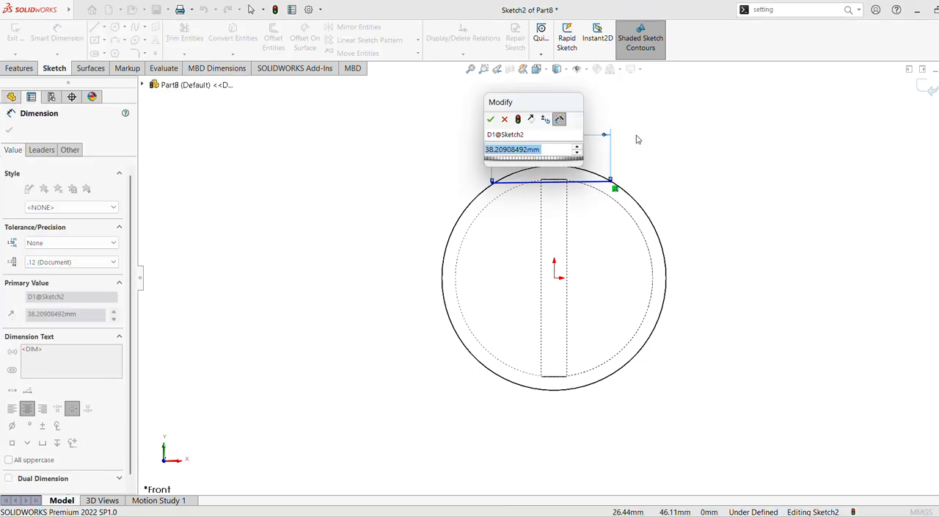
type("30")
key("Return")
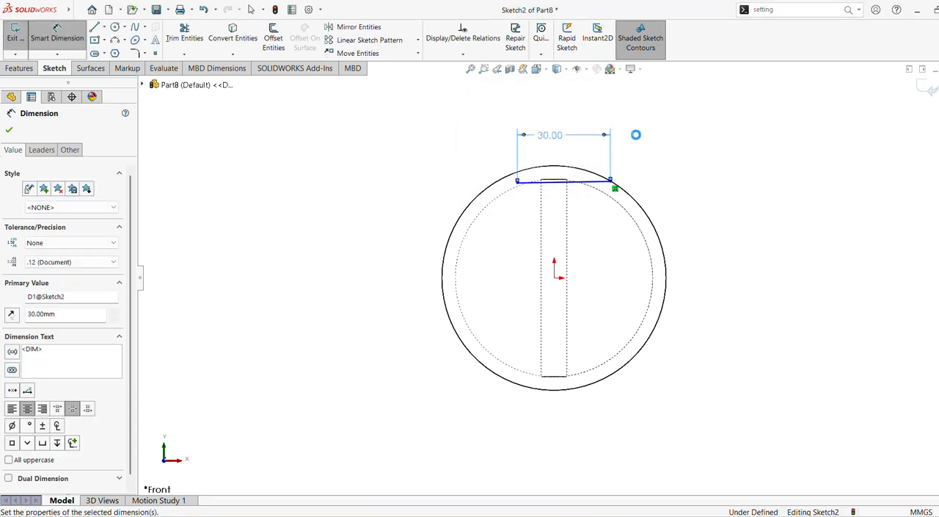
key("Escape")
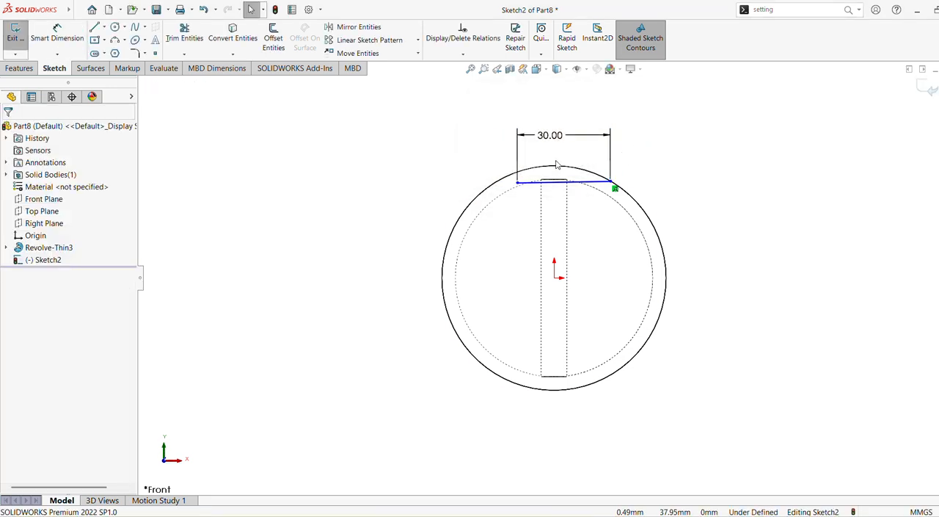
Step: Make the upper line's left endpoint coincident with the sphere's outer silhouette edge
scroll(556, 165, "down", 3)
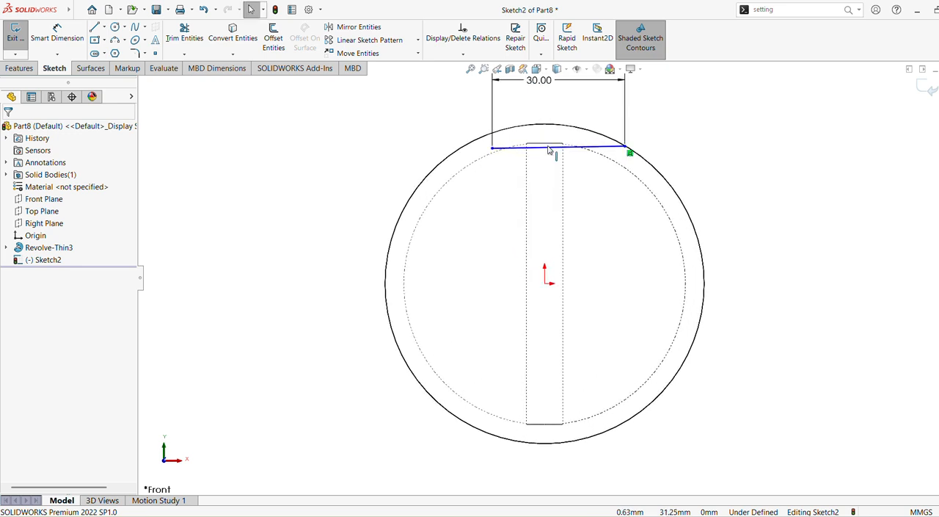
left_click(492, 148)
left_click(487, 136, "ctrl")
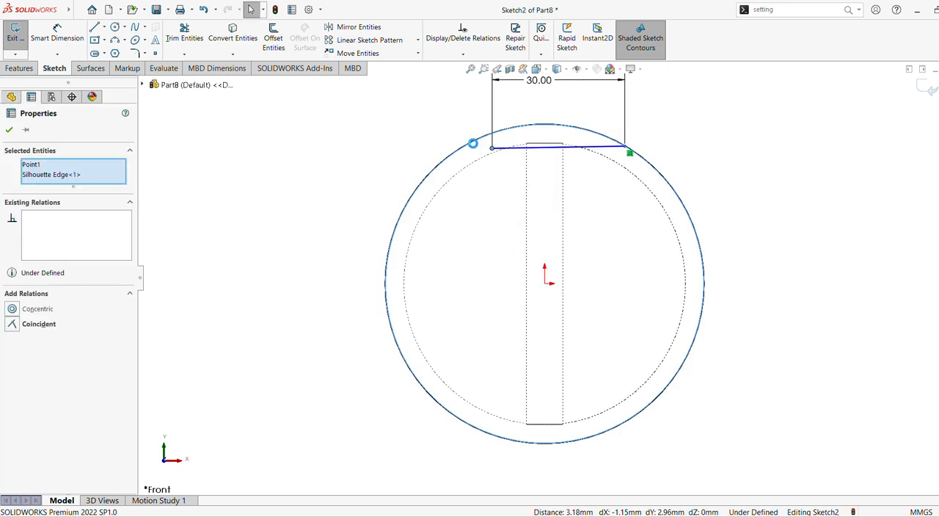
left_click(512, 100)
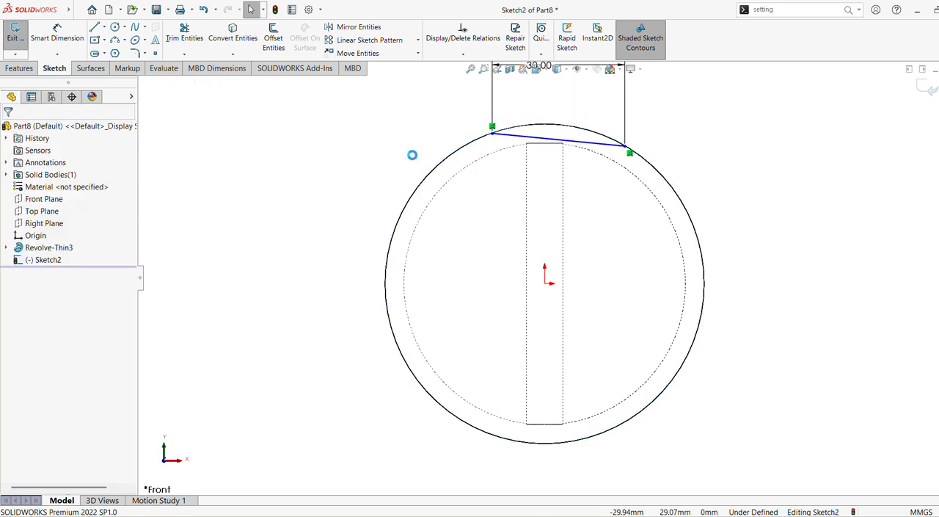
Step: Make the upper line a horizontal construction line and exit the Front Plane sketch
left_click(544, 141)
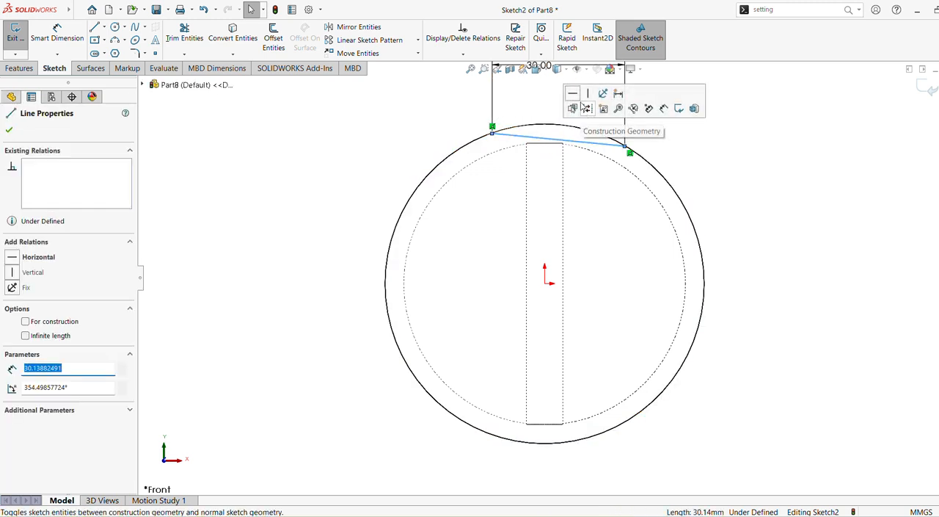
left_click(584, 105)
left_click(411, 150)
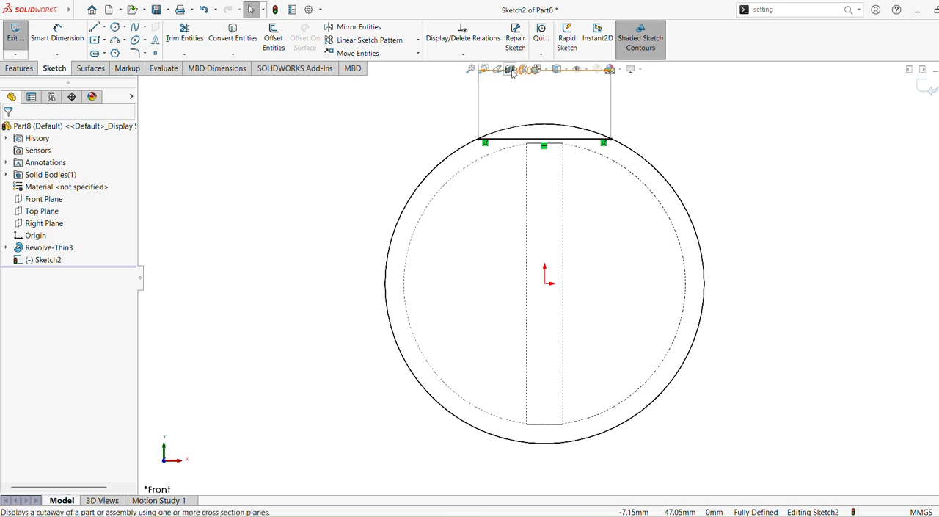
left_click(573, 138)
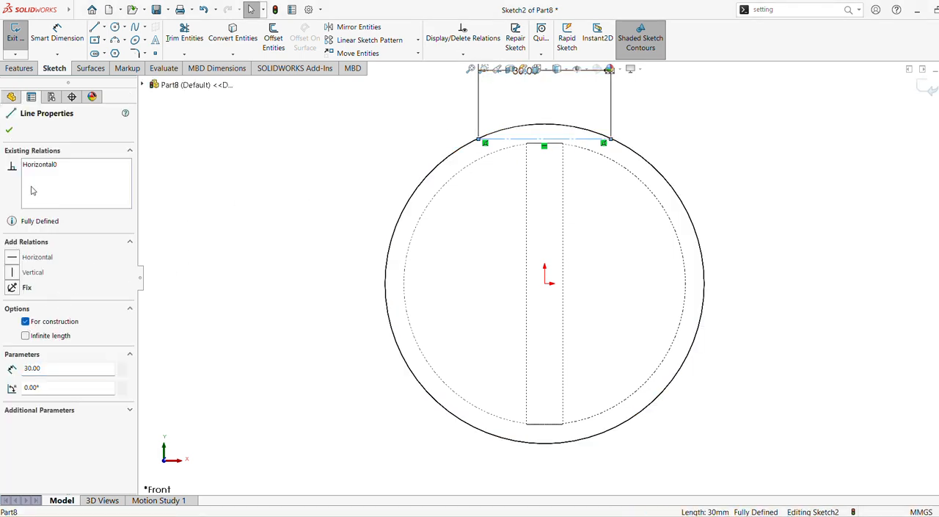
left_click(10, 129)
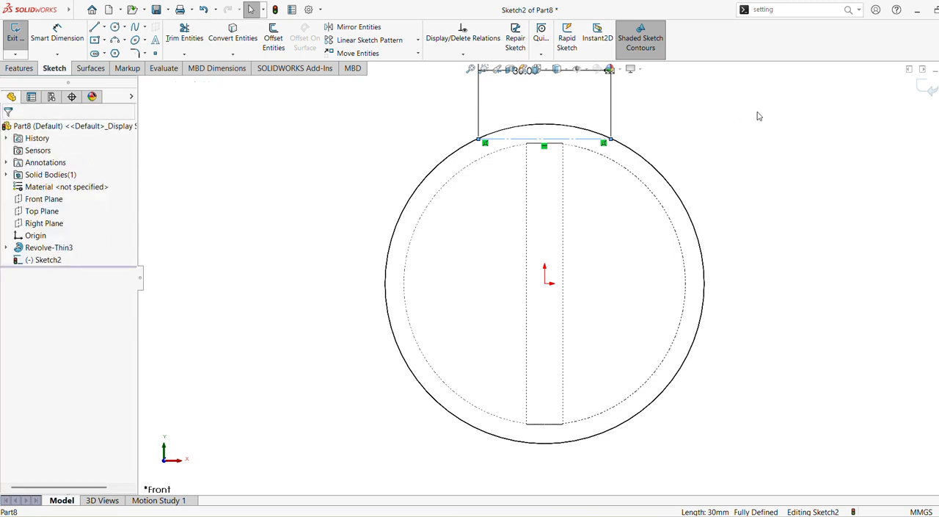
left_click(926, 88)
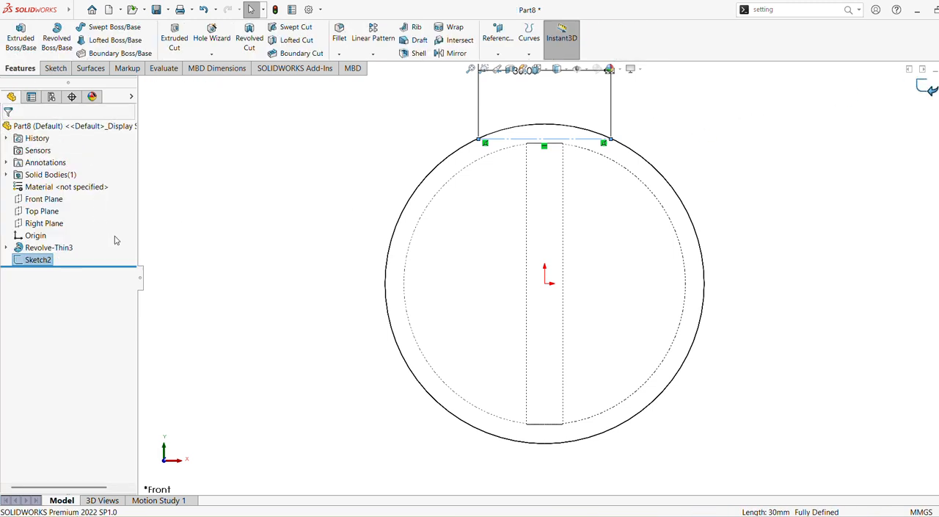
Step: Start a sketch on the Right Plane and draw a line about 45 mm long across the sphere's lower part, ending on its outline
left_click(45, 223)
left_click(68, 208)
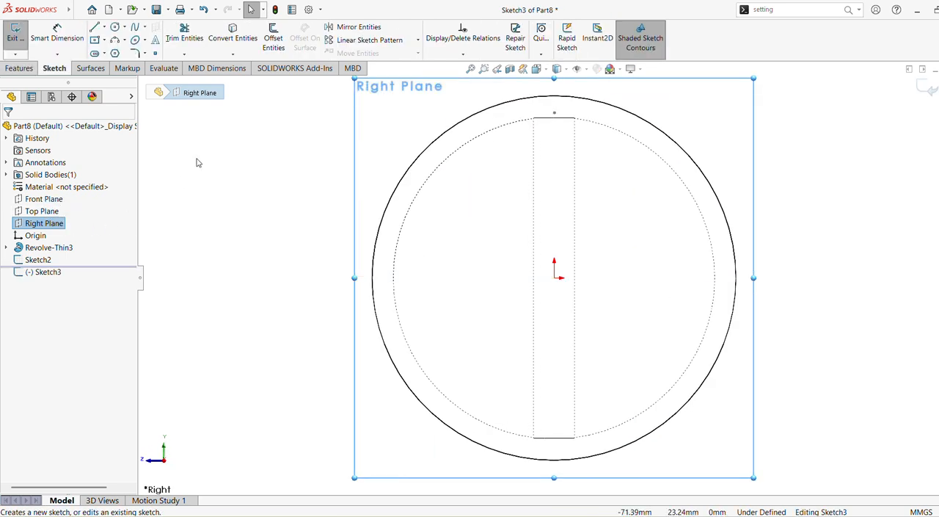
left_click(95, 27)
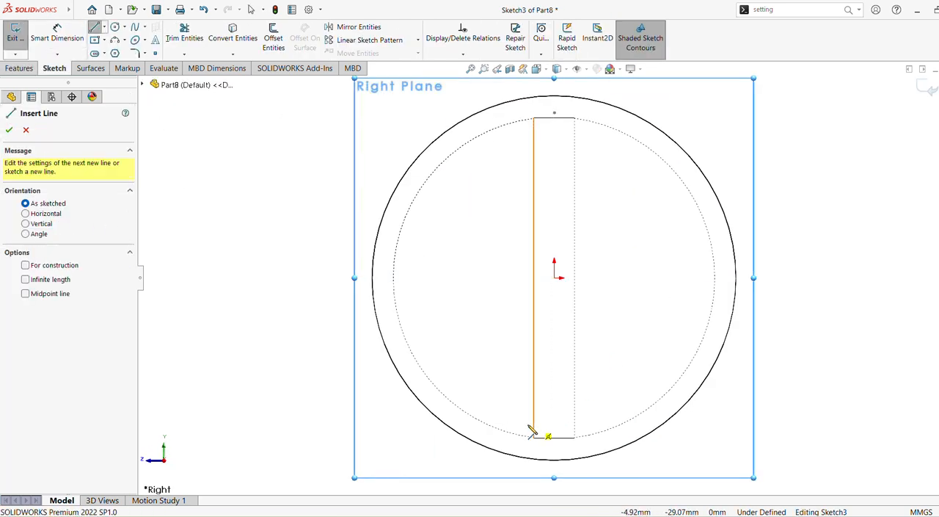
left_click(444, 423)
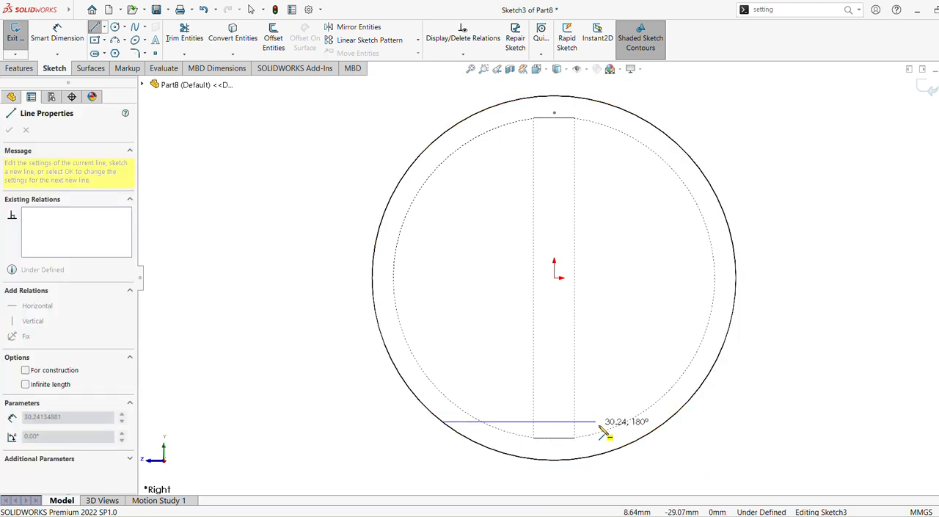
left_click(670, 413)
key("Escape")
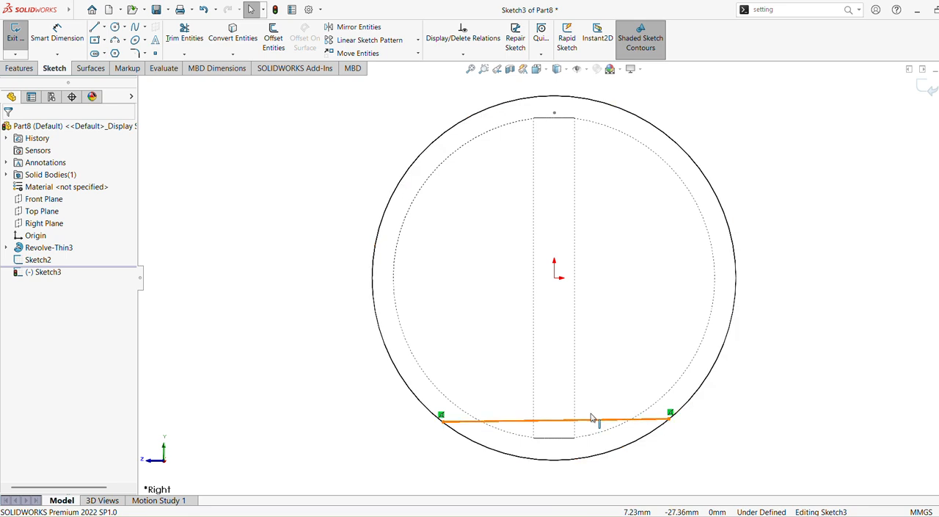
Step: Dimension the lower line's horizontal length below the sphere and set it to 30 mm
left_click(60, 29)
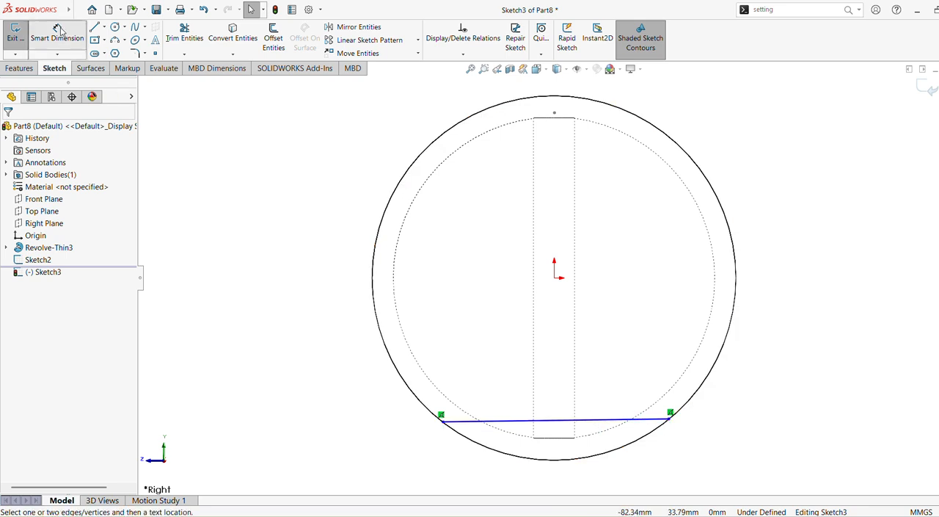
left_click(634, 420)
left_click(599, 476)
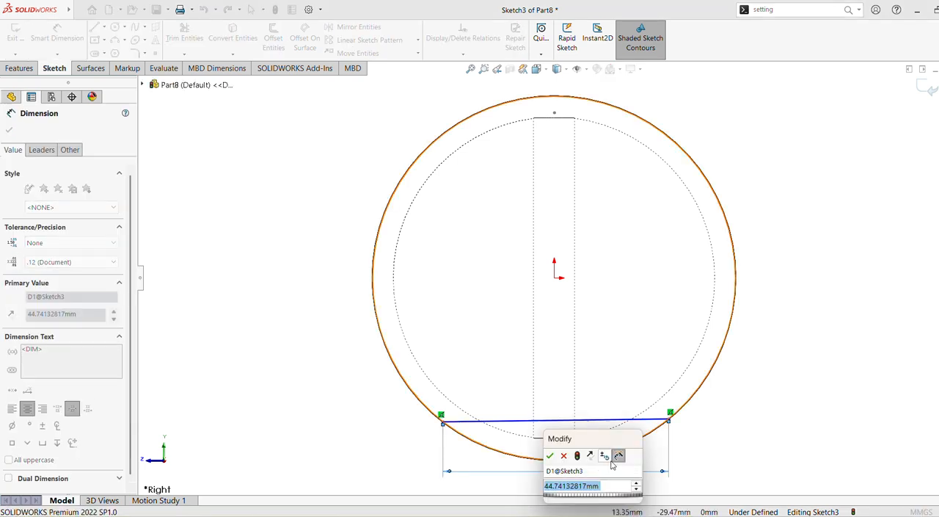
type("50")
key("Return")
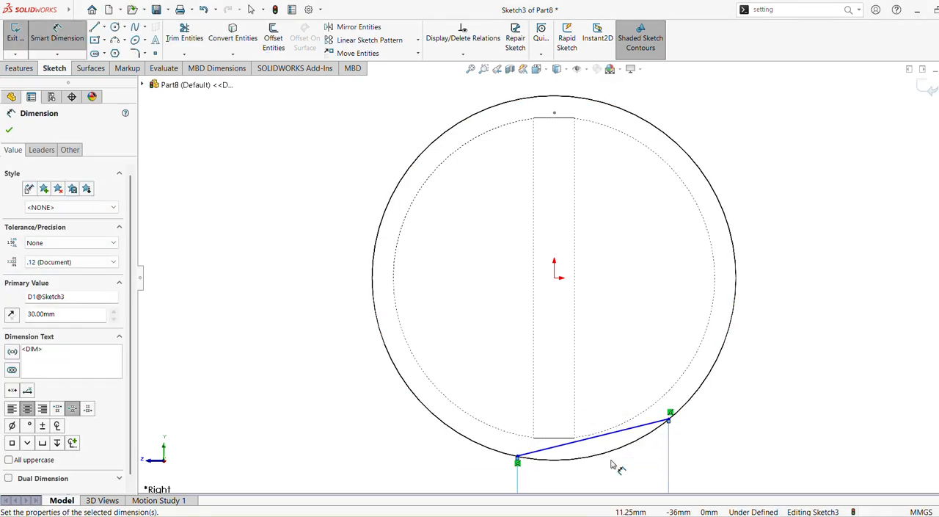
key("Escape")
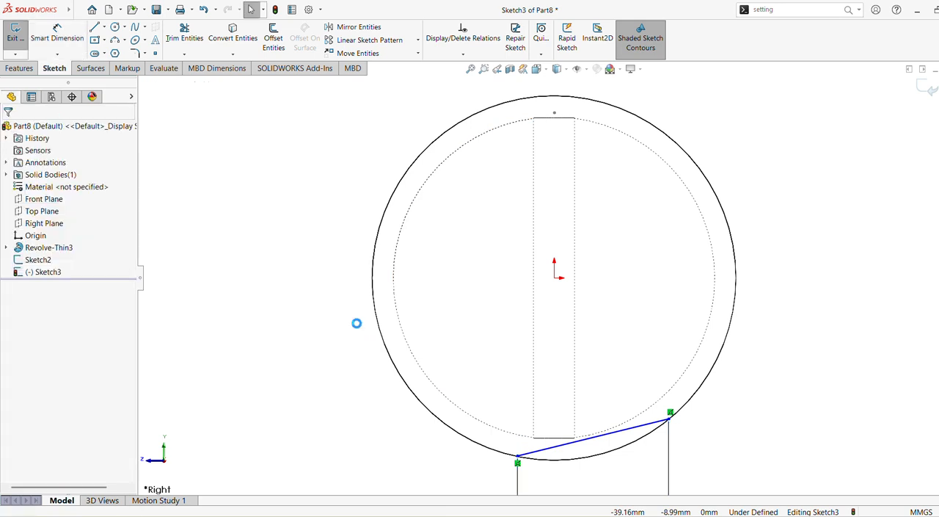
Step: Make the lower line horizontal and convert it to construction geometry
left_click(640, 430)
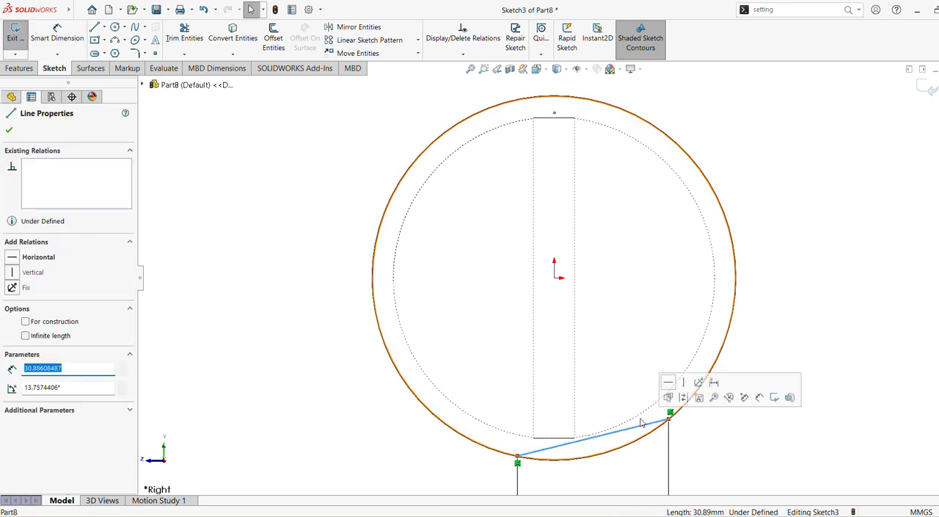
left_click(668, 381)
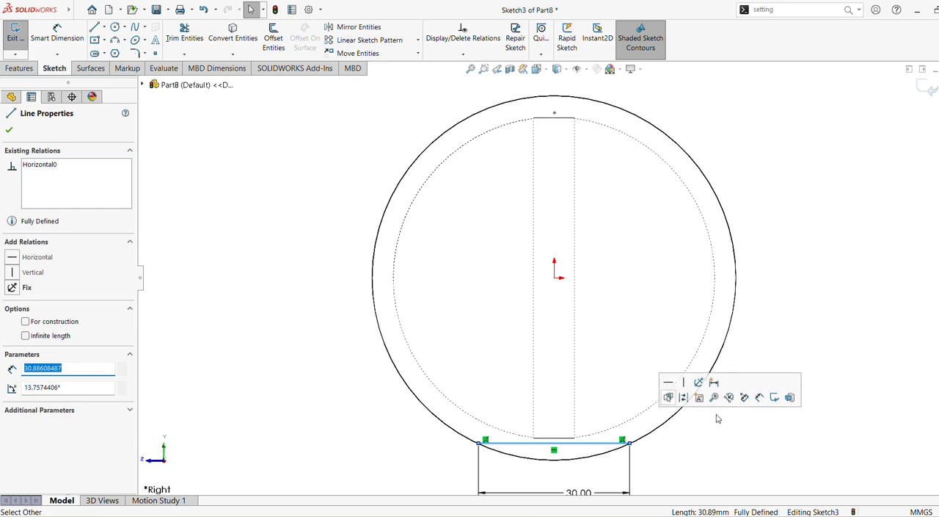
left_click(682, 397)
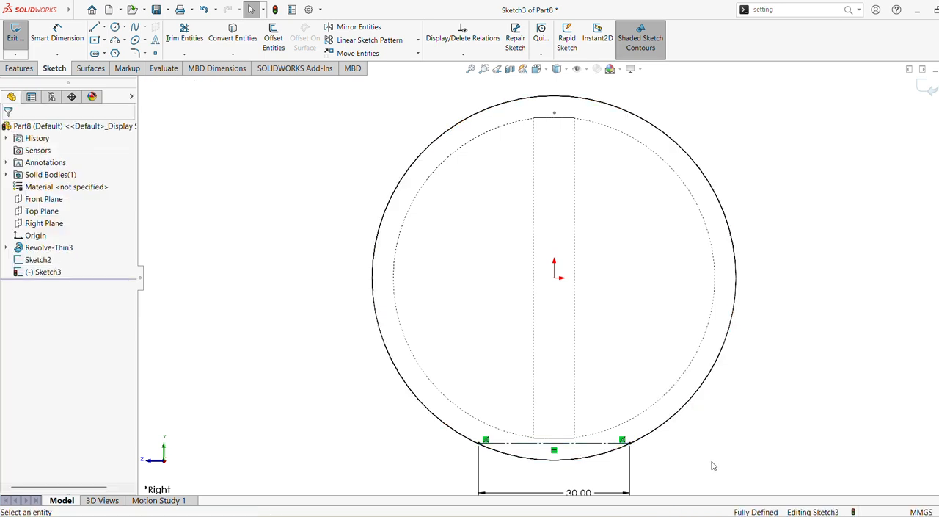
Step: Move the 30 mm dimension closer to the lower line and exit the Right Plane sketch
left_click_drag(587, 491, 583, 474)
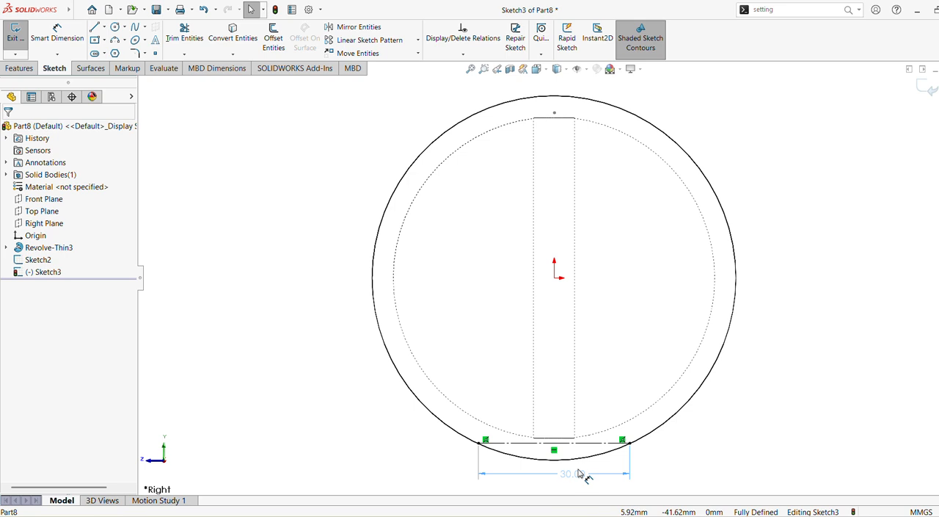
left_click(783, 369)
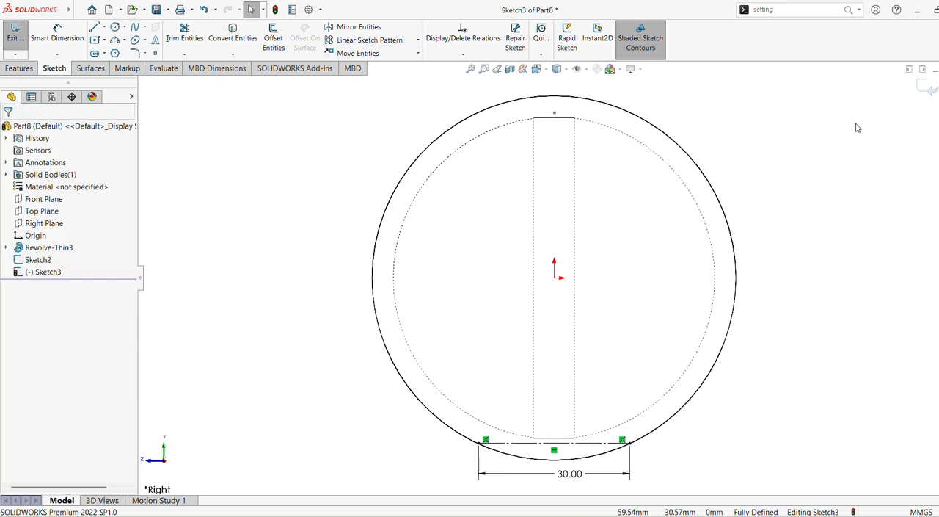
left_click(924, 88)
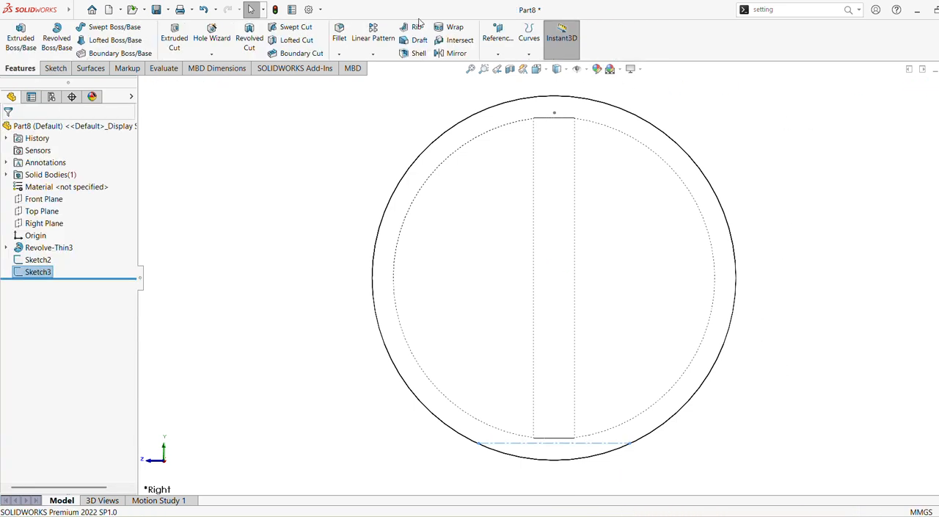
Step: Inspect the lower chord against the sphere from several angles and review the 30 mm dimension and relations in its sketch
mouse_move(570, 151)
middle_mouse_down()
mouse_move(594, 168)
mouse_move(619, 311)
mouse_move(595, 178)
middle_mouse_up()
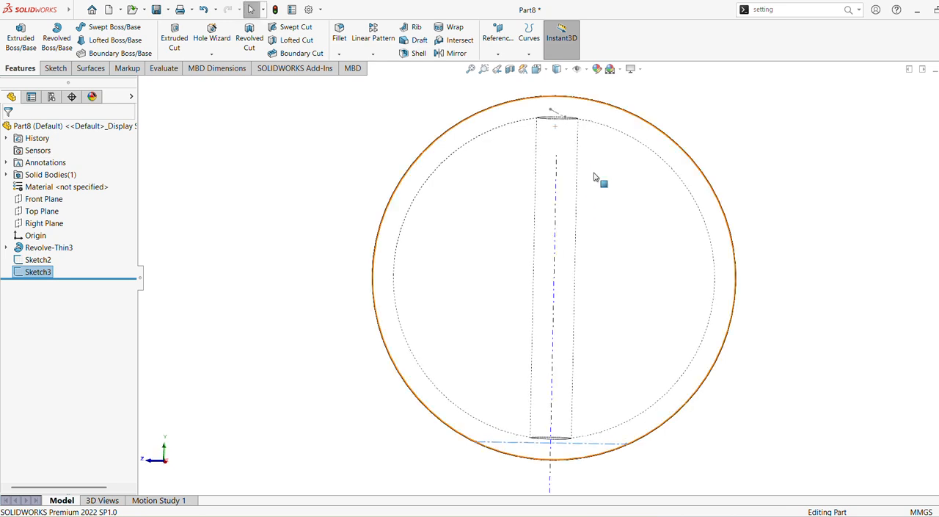
left_click(460, 381)
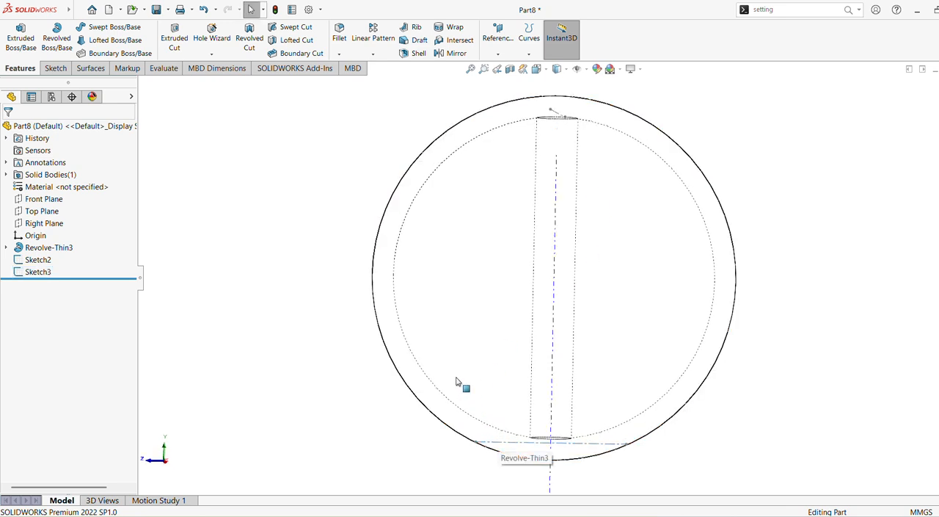
left_click(502, 442)
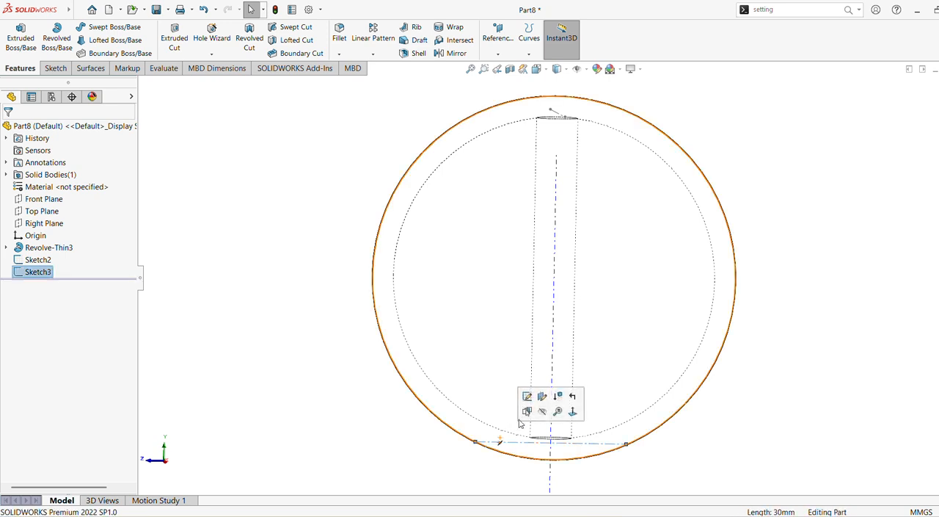
left_click(616, 443)
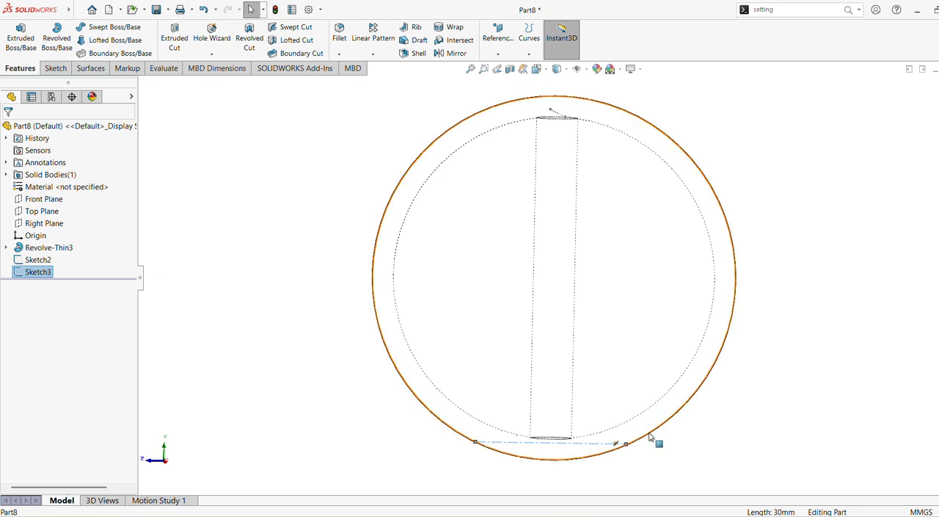
left_click(649, 436)
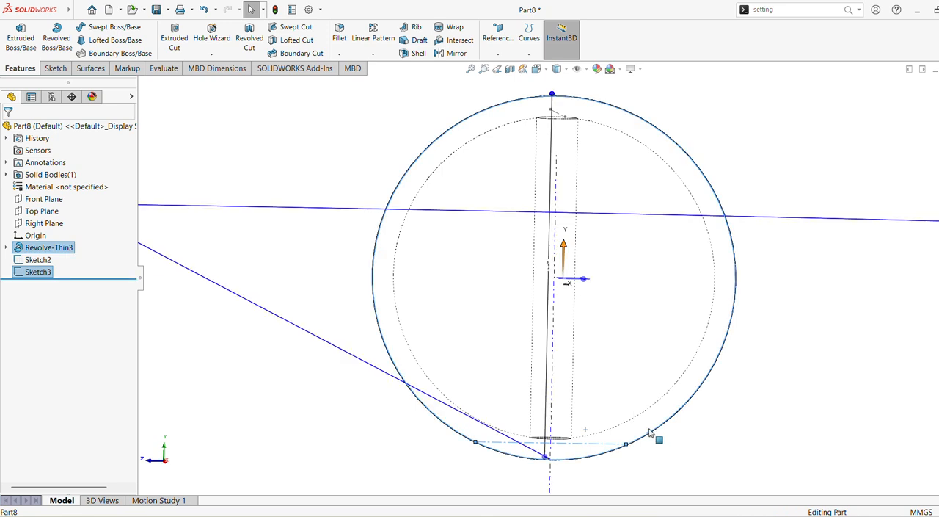
left_click(314, 352)
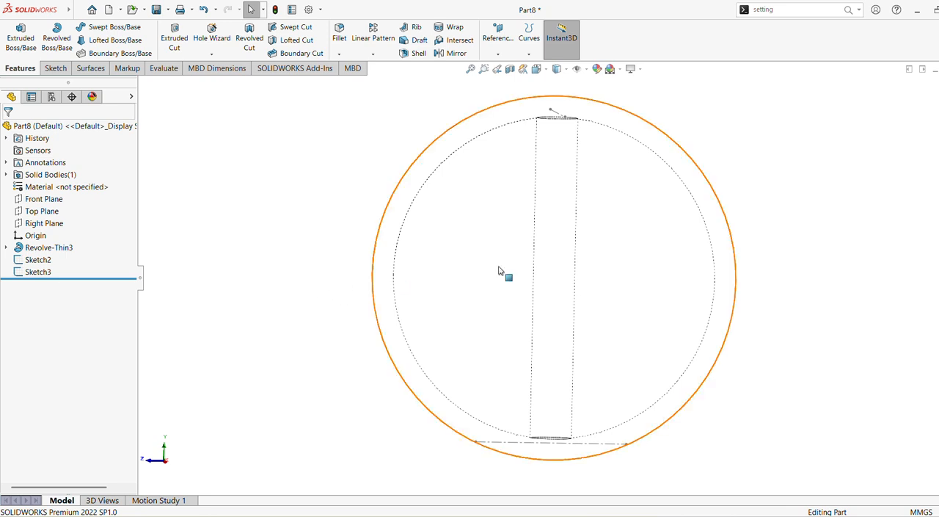
mouse_move(503, 272)
middle_mouse_down()
mouse_move(573, 273)
mouse_move(570, 314)
mouse_move(561, 315)
middle_mouse_up()
left_click(54, 271)
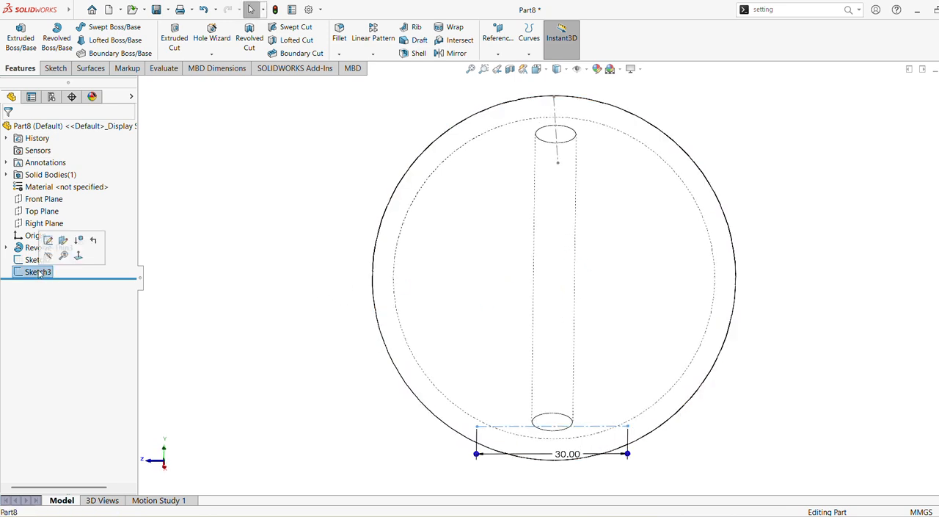
left_click(47, 242)
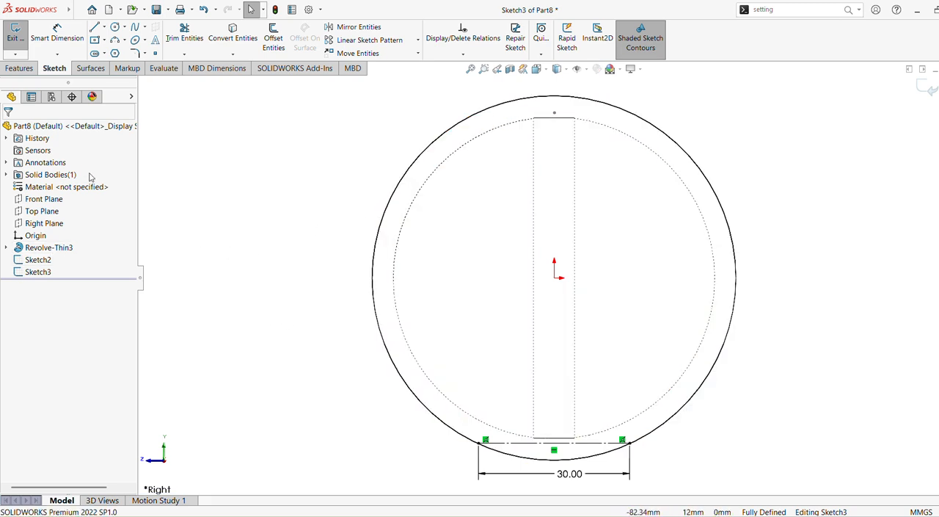
left_click(927, 87)
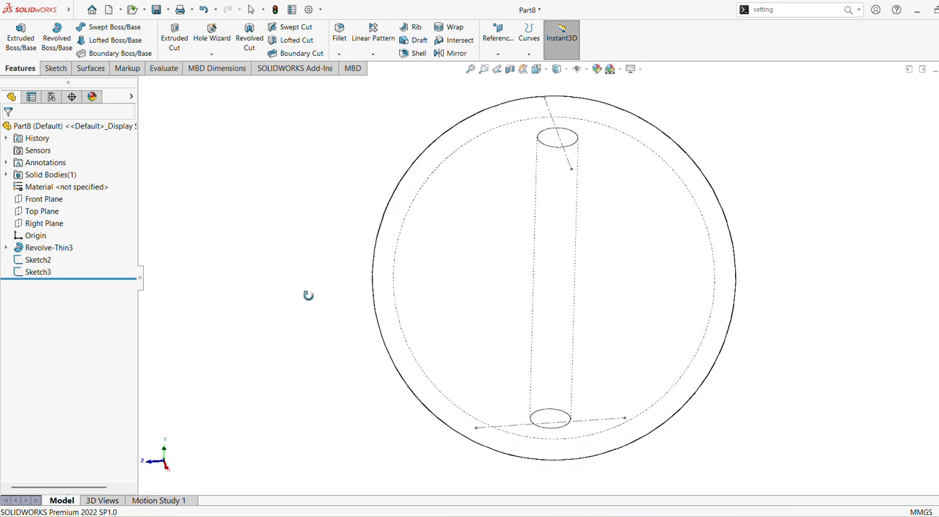
Step: Sketch a center rectangle about 58 by 42.5 mm from the origin to the sphere's outline on the Top Plane and make it construction geometry
left_click(41, 210)
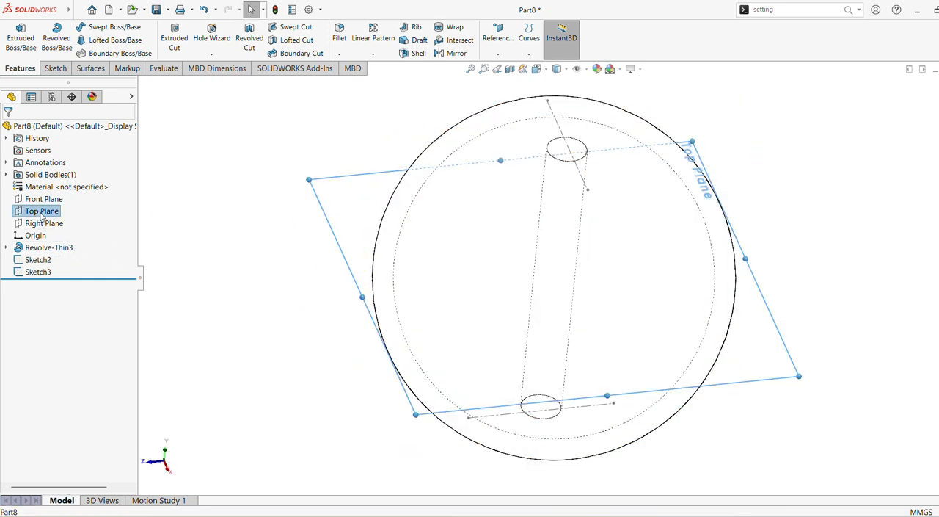
left_click(55, 195)
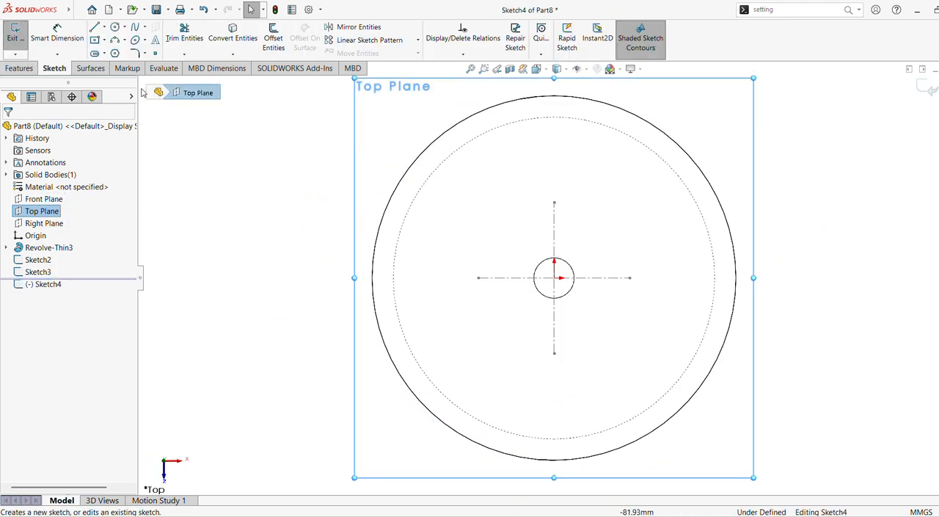
left_click(104, 40)
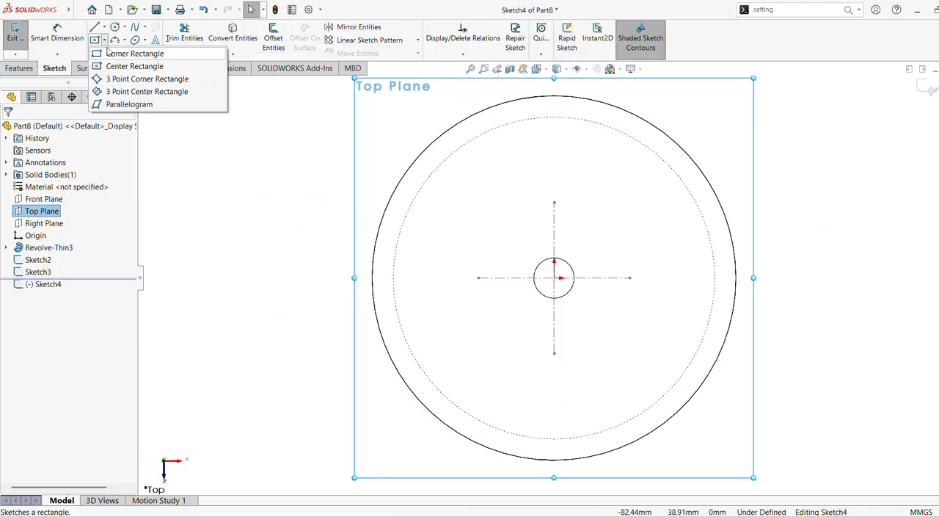
left_click(117, 65)
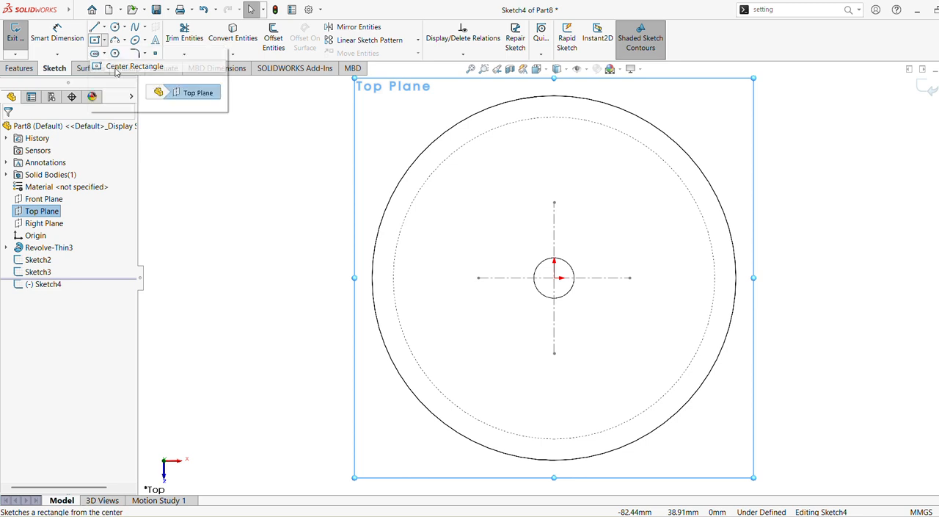
left_click(554, 277)
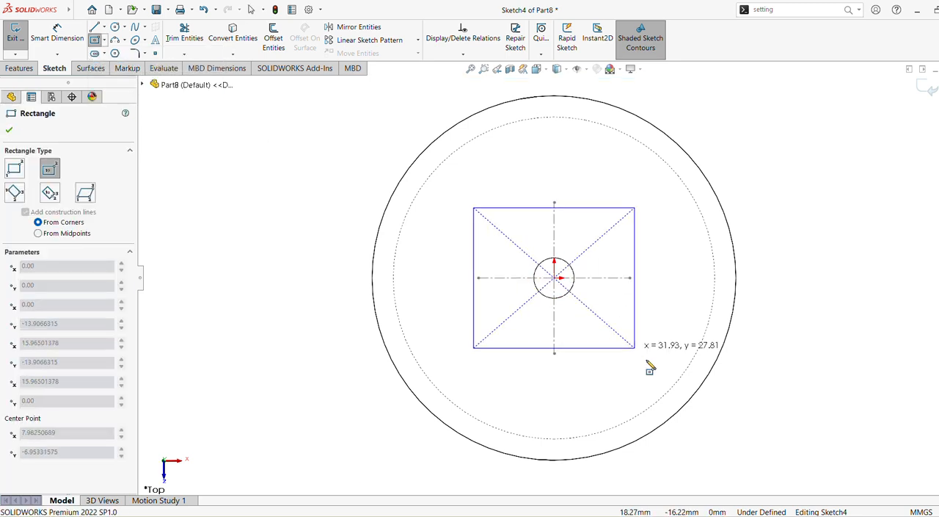
left_click(700, 384)
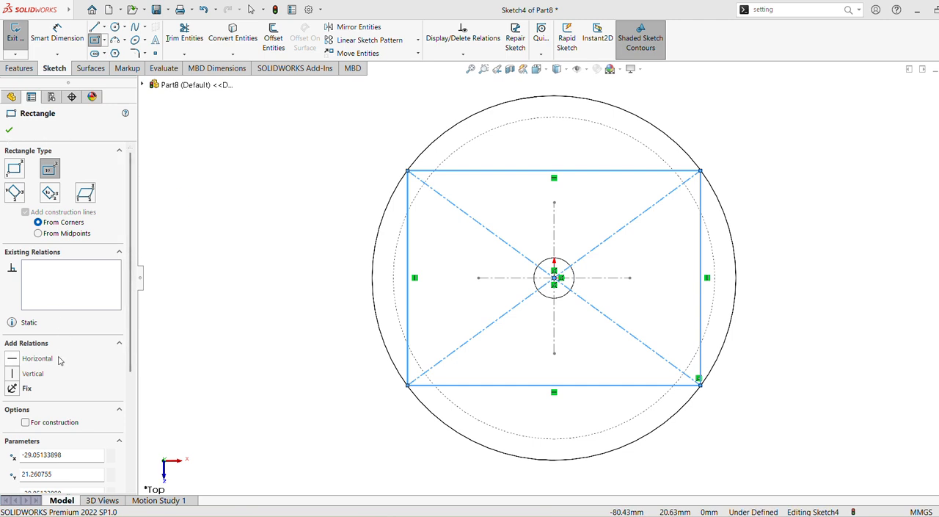
left_click(26, 423)
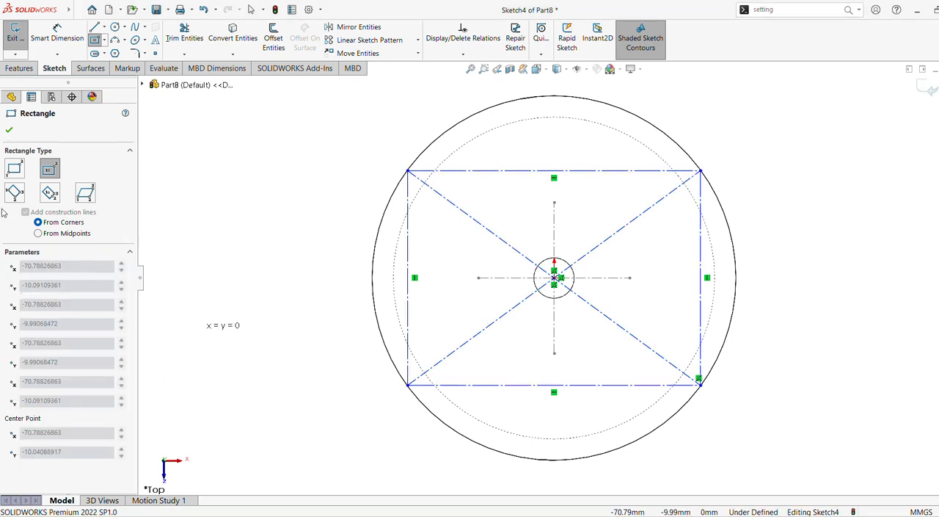
left_click(9, 130)
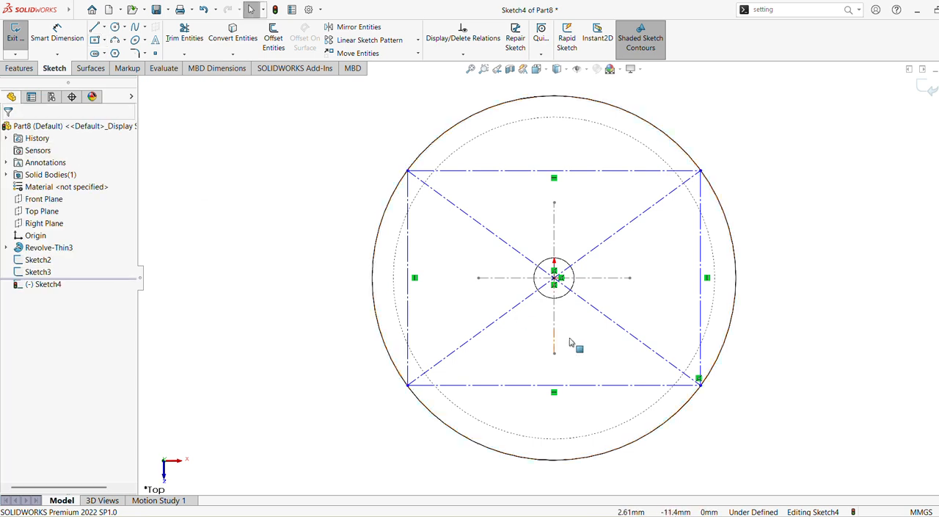
Step: Make two adjacent sides of the construction rectangle equal to form a square and exit the Top Plane sketch
left_click(577, 384)
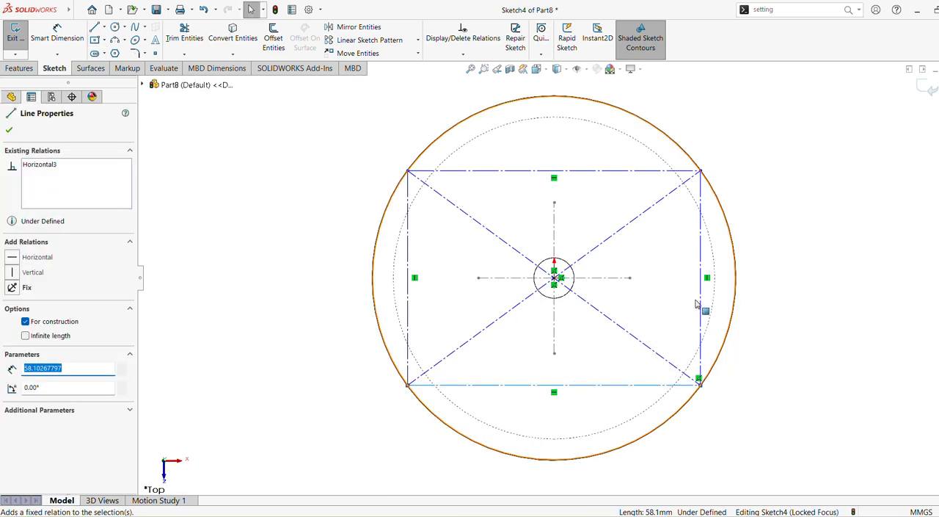
left_click(701, 302, "ctrl")
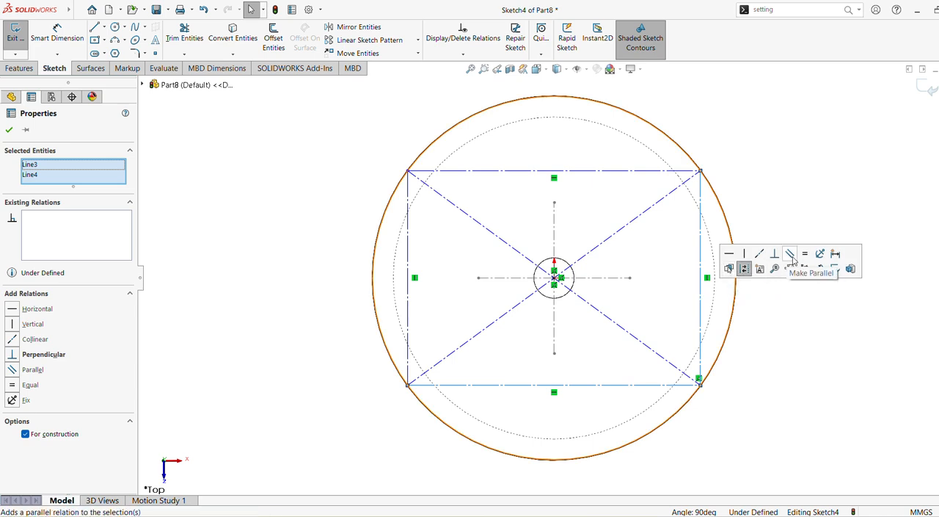
left_click(805, 254)
left_click(761, 237)
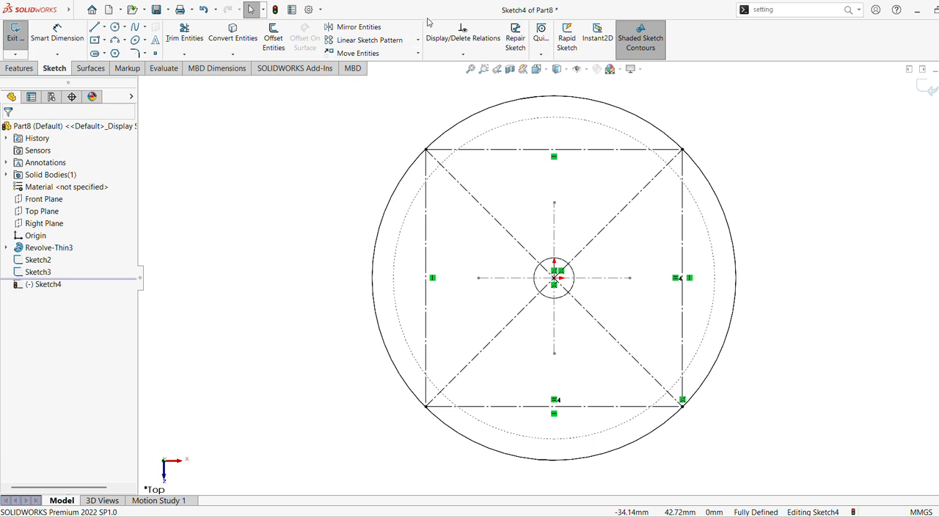
left_click(926, 90)
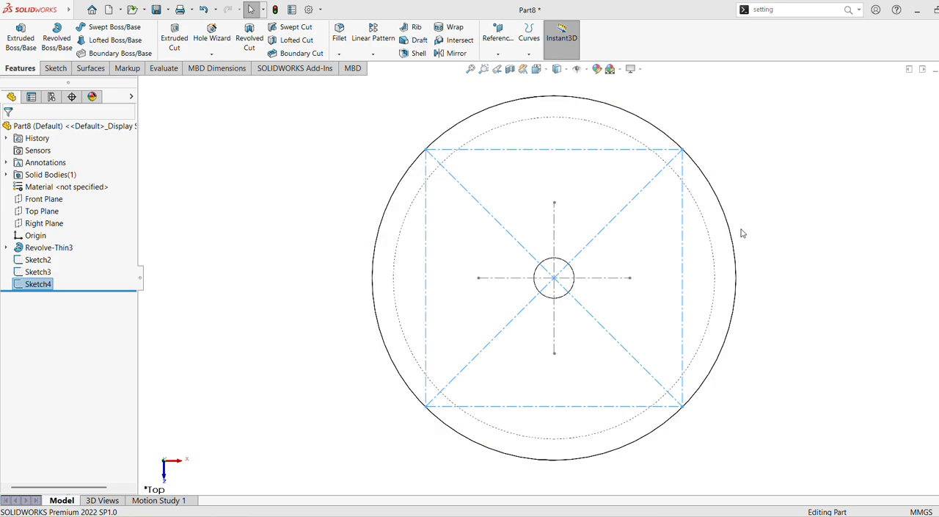
Step: Start a 3D sketch and begin a spline through a square corner, the nearest upper-chord endpoint and the adjacent square corner
mouse_move(786, 238)
middle_mouse_down()
mouse_move(753, 132)
mouse_move(764, 106)
mouse_move(621, 274)
mouse_move(417, 181)
mouse_move(404, 158)
mouse_move(474, 281)
mouse_move(465, 280)
middle_mouse_up()
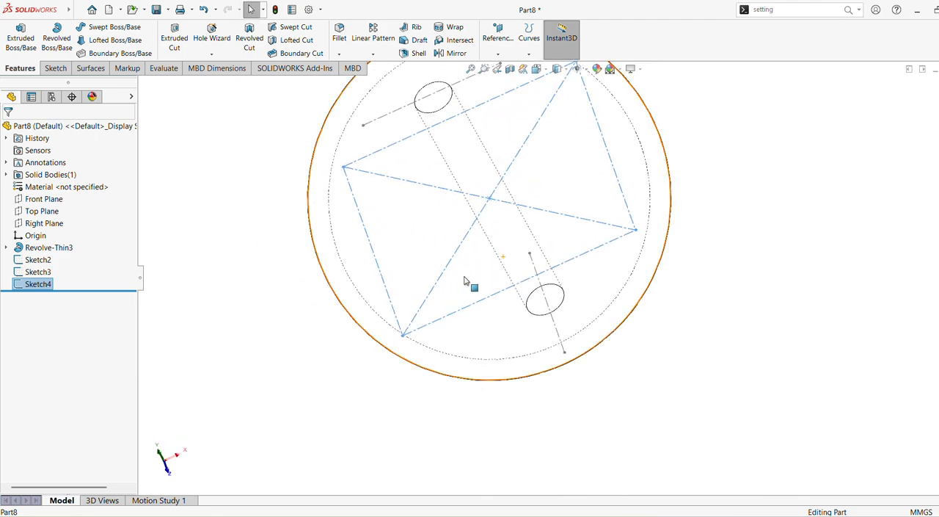
left_click(496, 68)
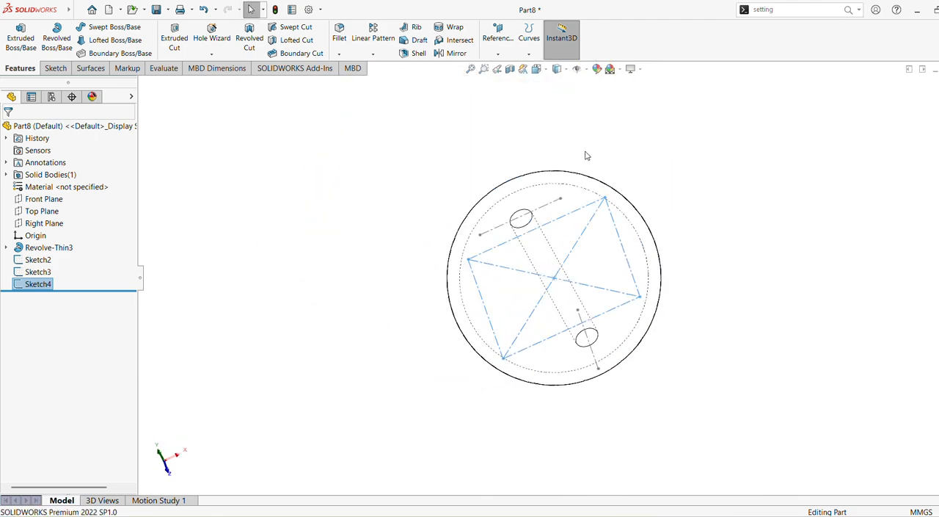
mouse_move(699, 218)
middle_mouse_down()
mouse_move(638, 254)
mouse_move(467, 397)
mouse_move(554, 512)
mouse_move(587, 242)
mouse_move(641, 256)
mouse_move(449, 65)
middle_mouse_up()
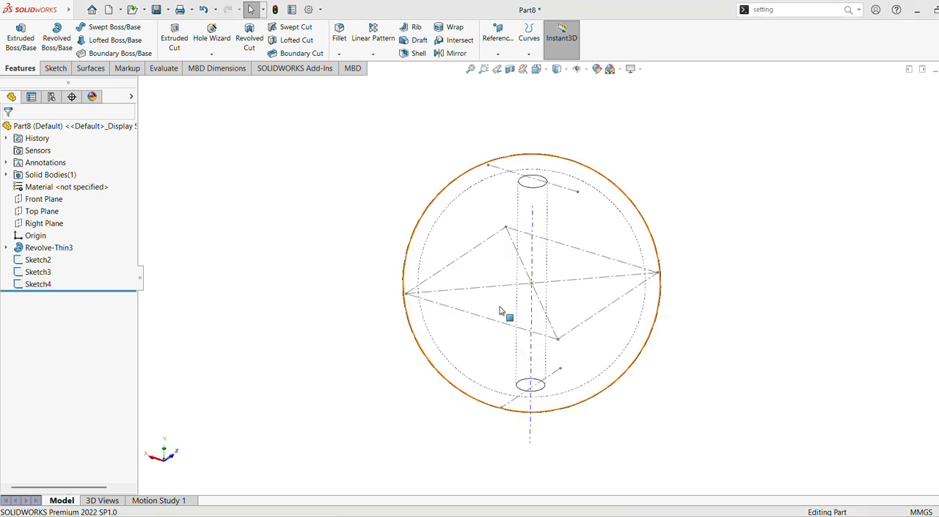
left_click(55, 68)
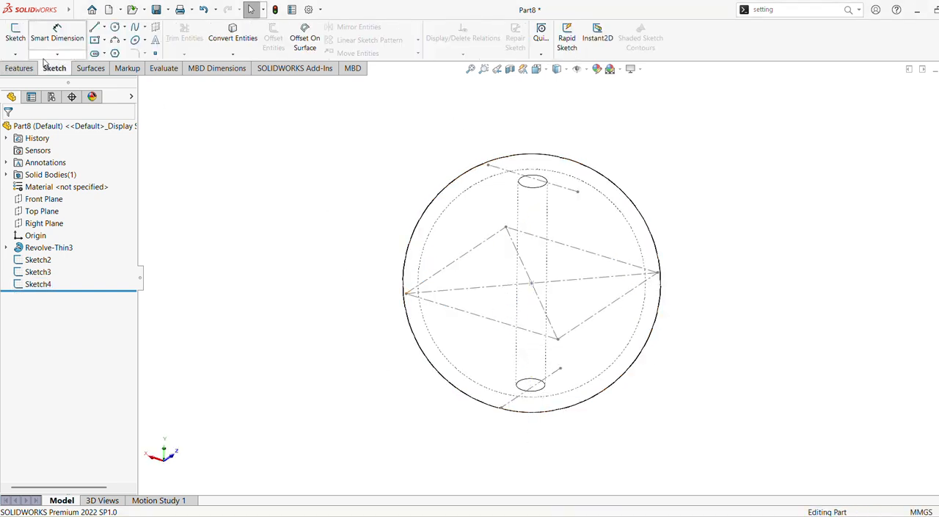
left_click(15, 54)
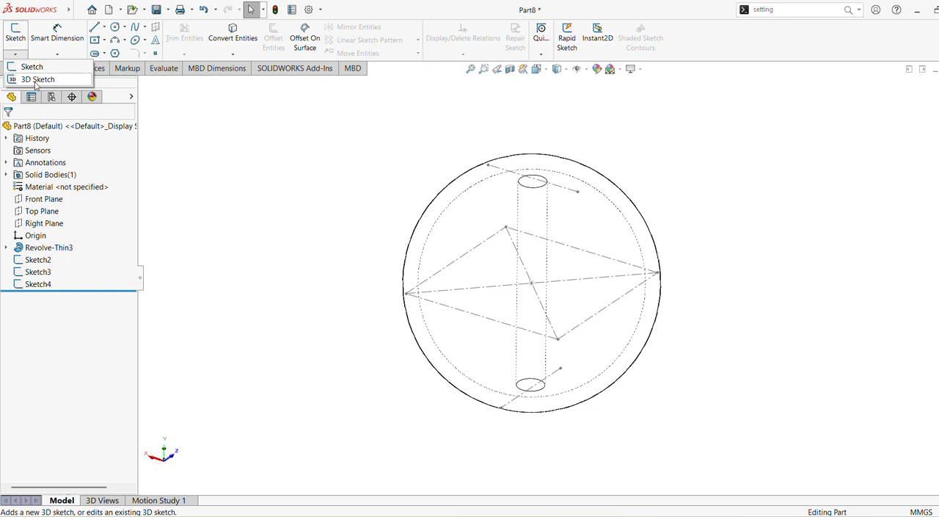
left_click(34, 80)
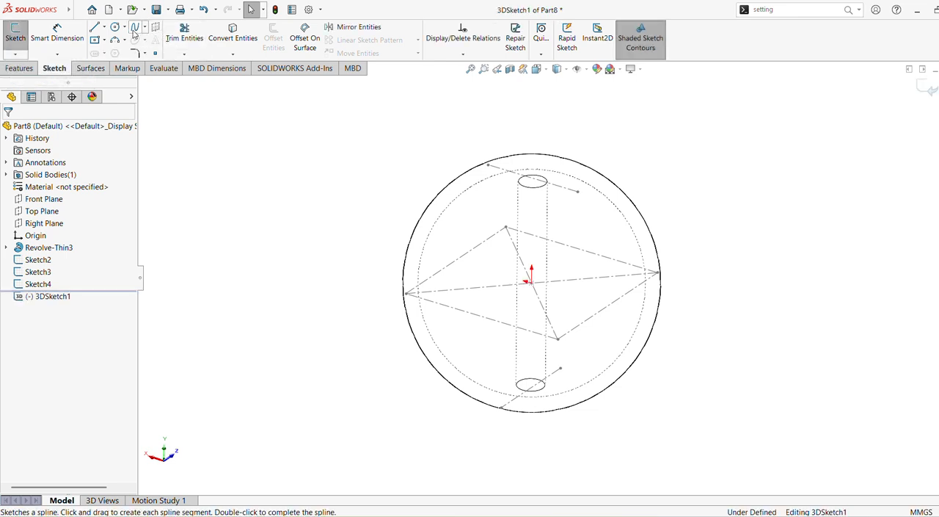
left_click(135, 29)
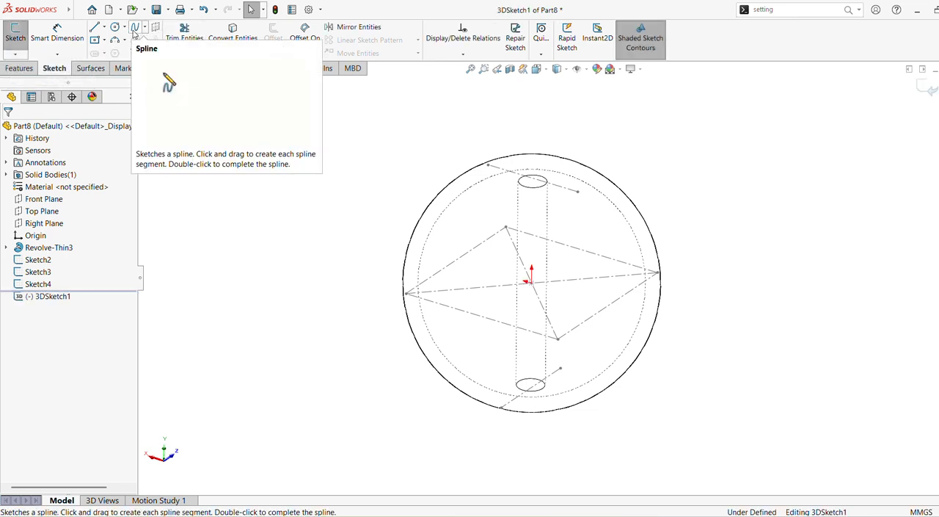
left_click(558, 339)
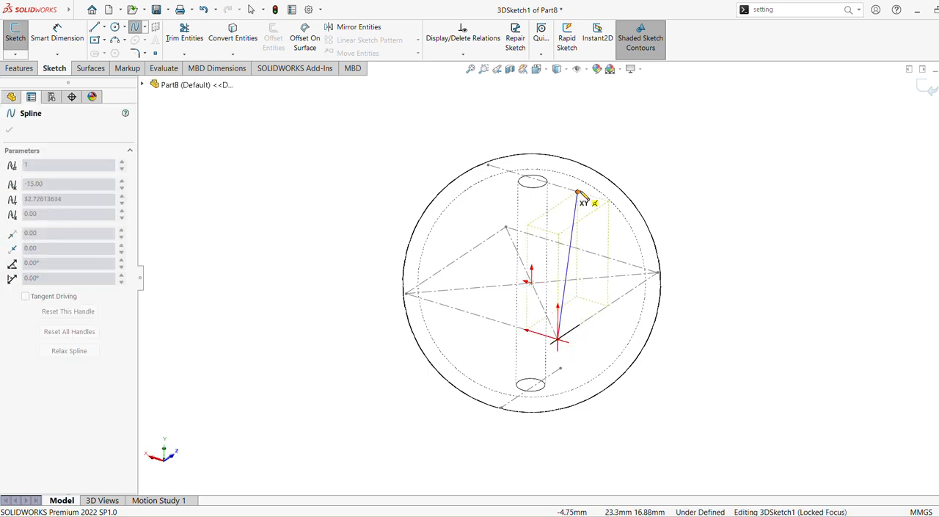
left_click(578, 193)
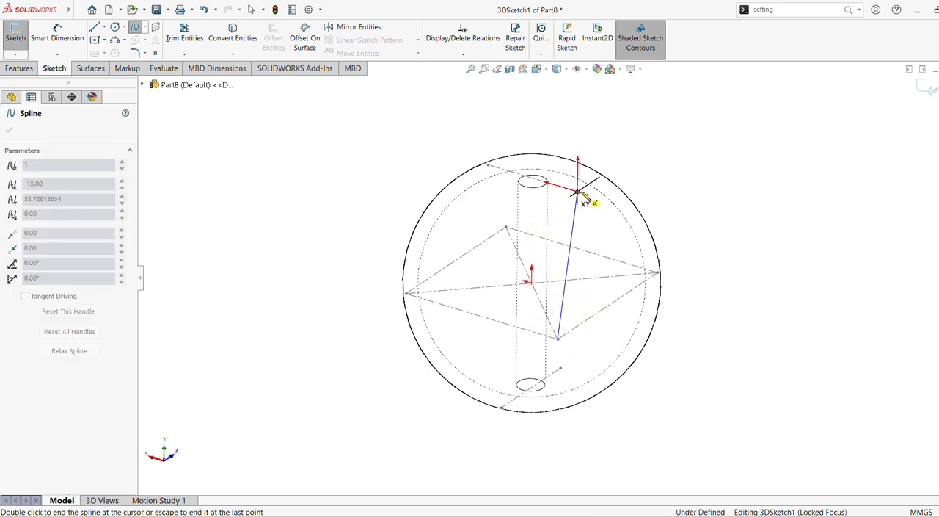
left_click(659, 275)
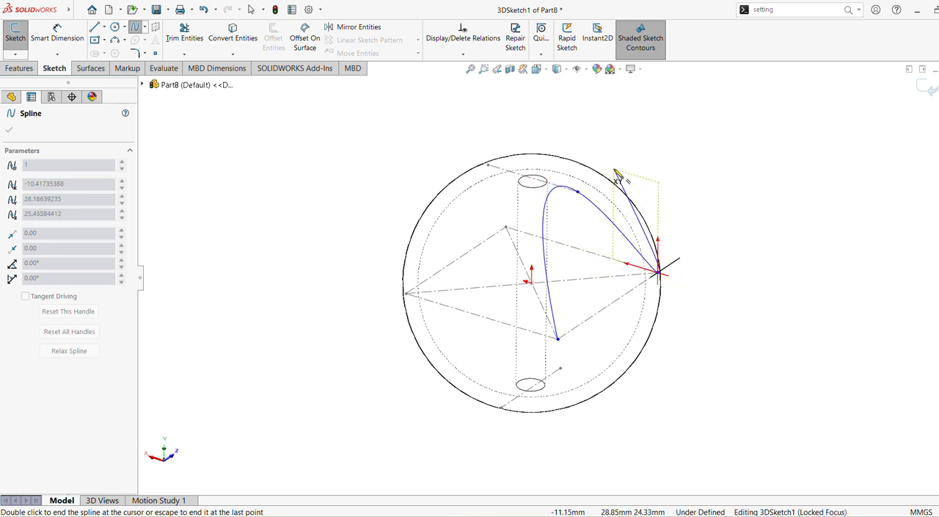
Step: Continue the spline alternately through the remaining chord endpoints and square corners, and close it at its starting corner
mouse_move(581, 168)
middle_mouse_down()
mouse_move(639, 266)
mouse_move(632, 291)
mouse_move(593, 225)
mouse_move(581, 343)
mouse_move(590, 384)
middle_mouse_up()
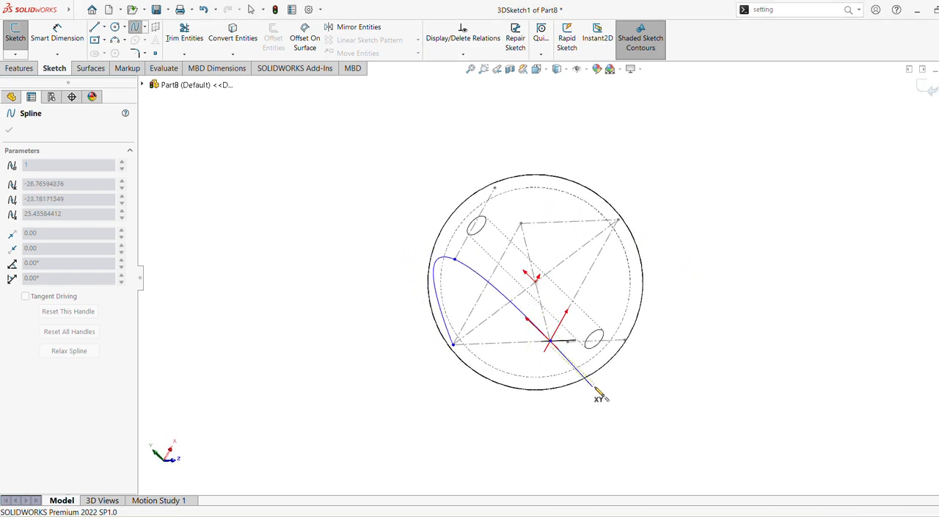
left_click(628, 342)
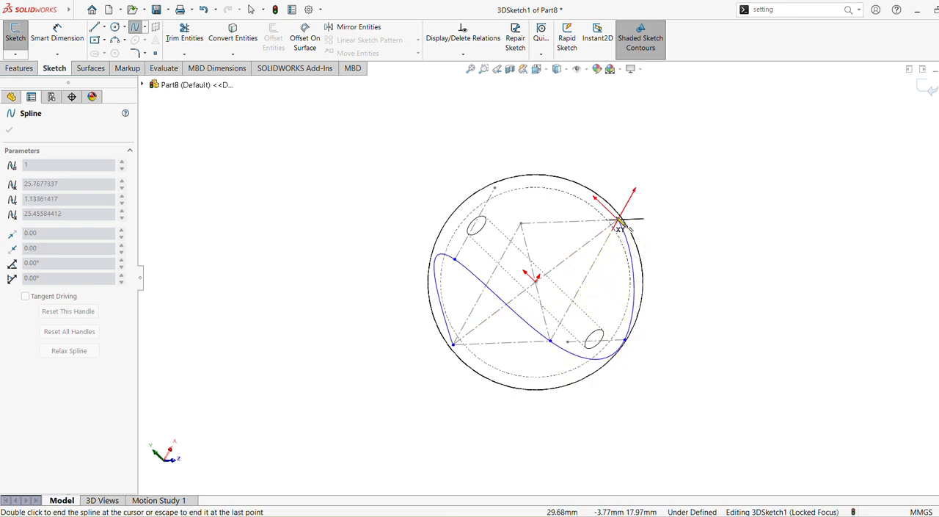
middle_click_drag(621, 226, 552, 382)
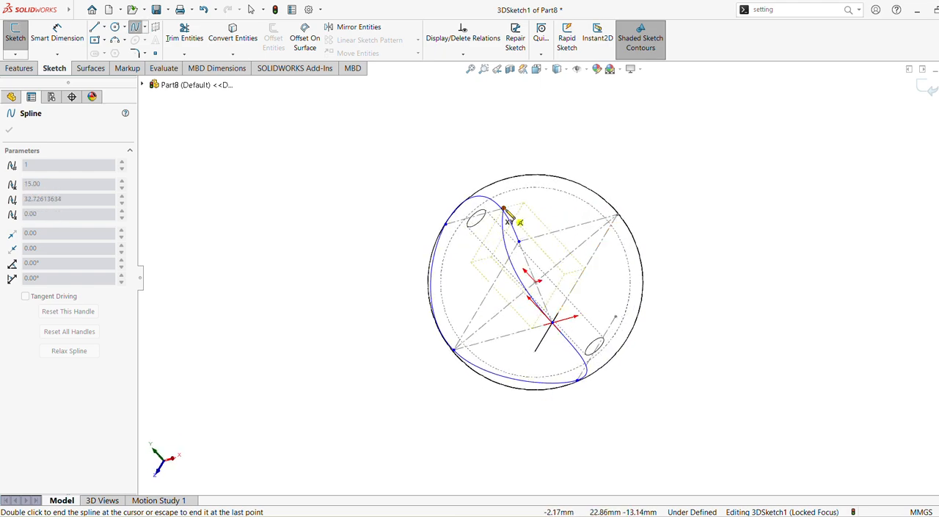
middle_click_drag(592, 215, 566, 366)
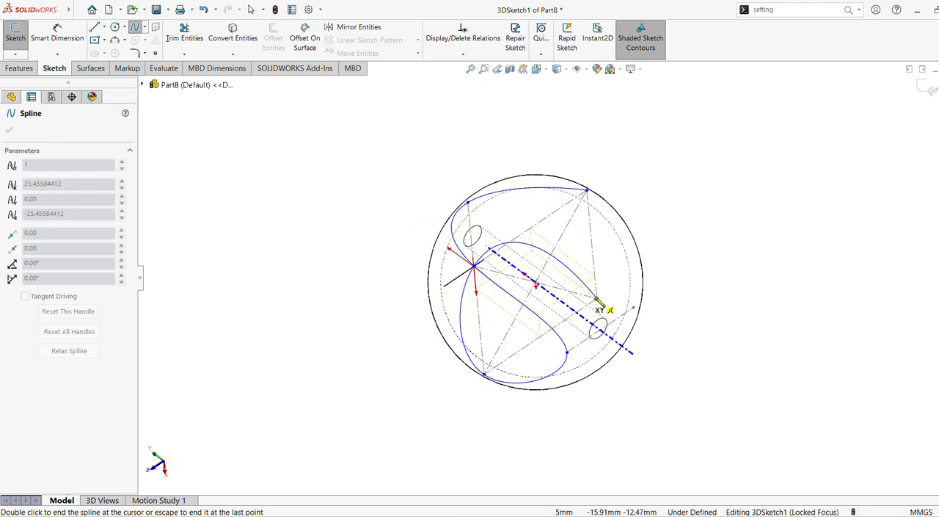
left_click(599, 298)
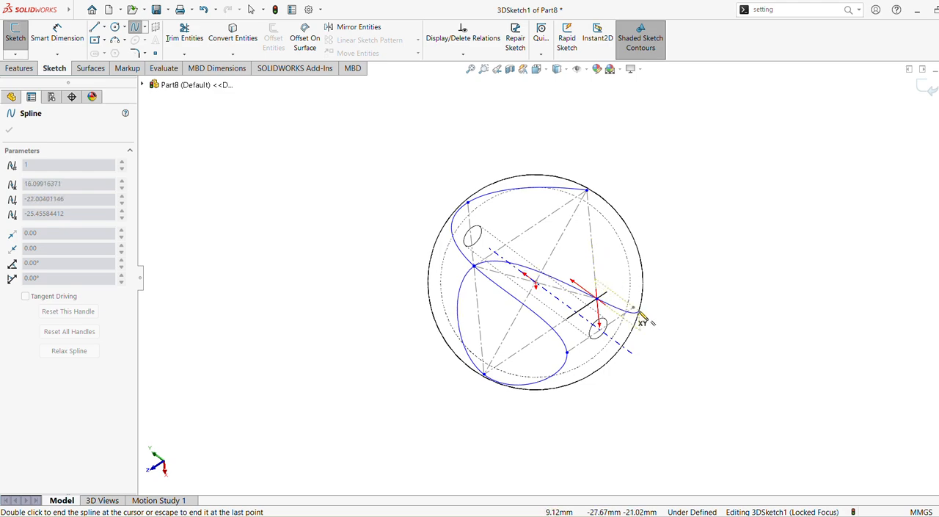
mouse_move(643, 321)
middle_mouse_down()
mouse_move(619, 304)
mouse_move(593, 373)
mouse_move(607, 402)
mouse_move(623, 372)
mouse_move(621, 319)
middle_mouse_up()
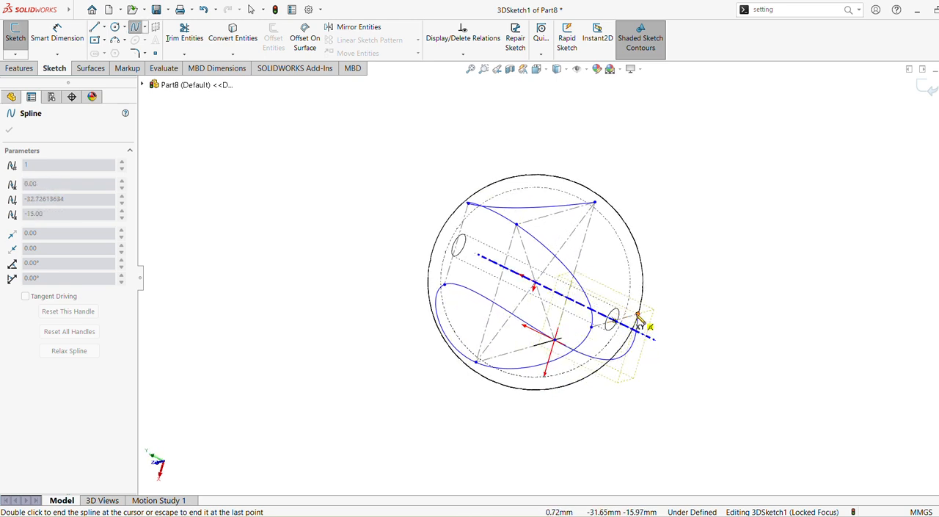
double_click(602, 209)
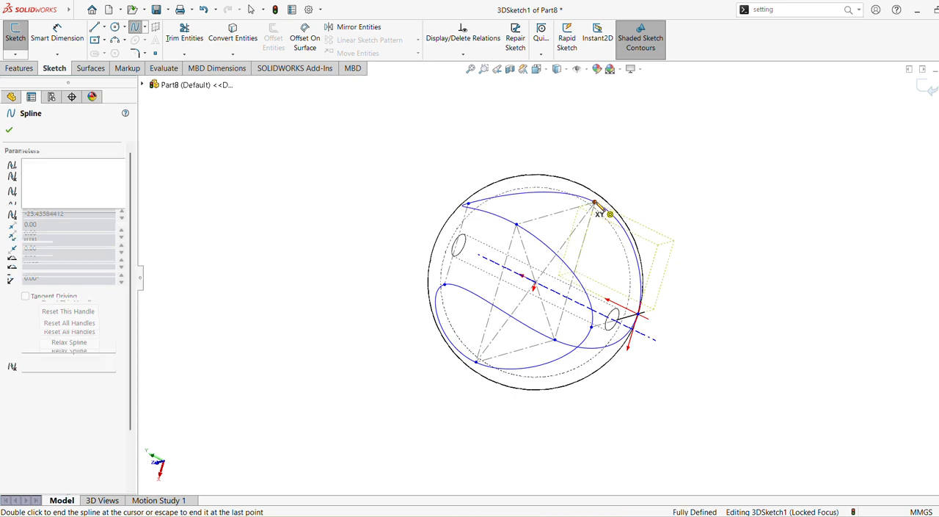
left_click(9, 130)
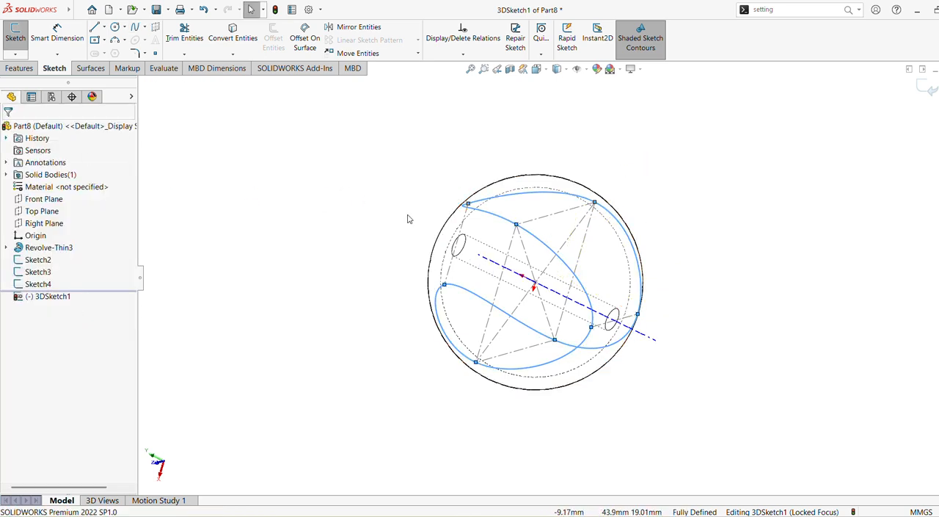
Step: Check the closed spline from the Right view and other angles, then hide the temporary axes
left_click(471, 69)
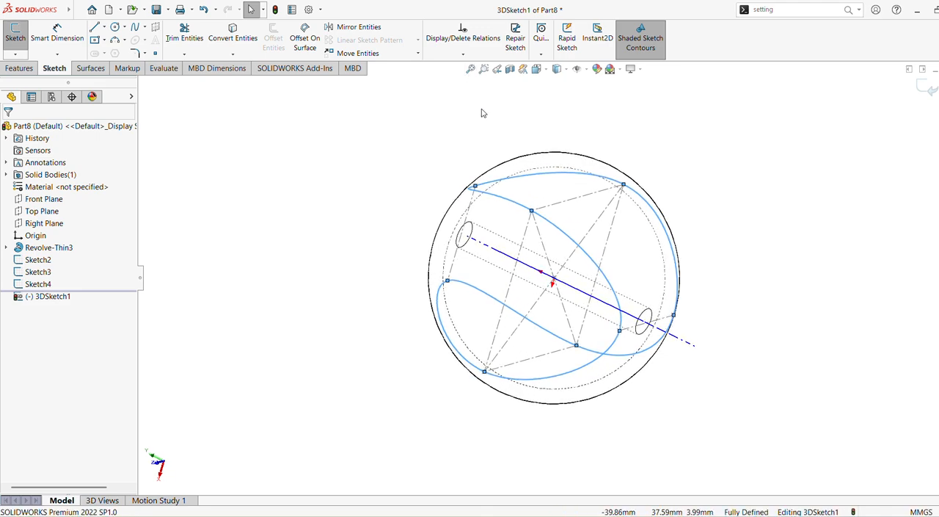
left_click(162, 472)
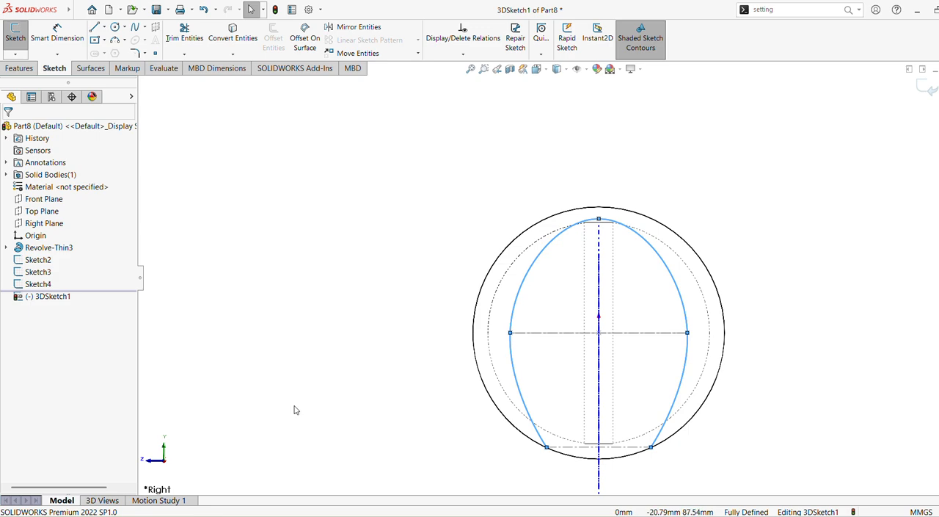
mouse_move(295, 410)
middle_mouse_down()
mouse_move(387, 361)
mouse_move(451, 428)
mouse_move(474, 411)
mouse_move(487, 427)
mouse_move(301, 515)
middle_mouse_up()
mouse_move(421, 404)
middle_mouse_down("ctrl")
mouse_move(395, 344)
mouse_move(323, 355)
mouse_move(457, 311)
mouse_move(438, 291)
mouse_move(440, 256)
mouse_move(473, 234)
mouse_move(451, 161)
middle_mouse_up("ctrl")
scroll(452, 310, "down", 4)
left_click(700, 390)
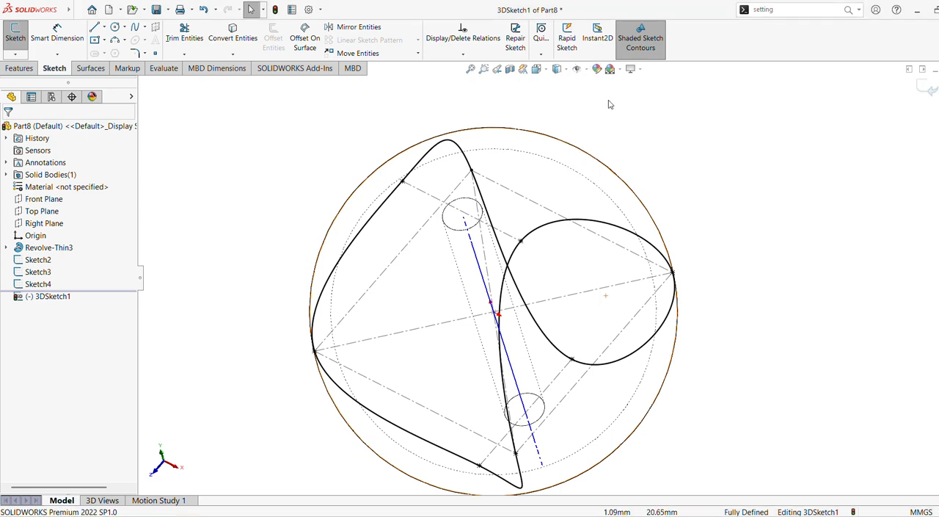
left_click(584, 69)
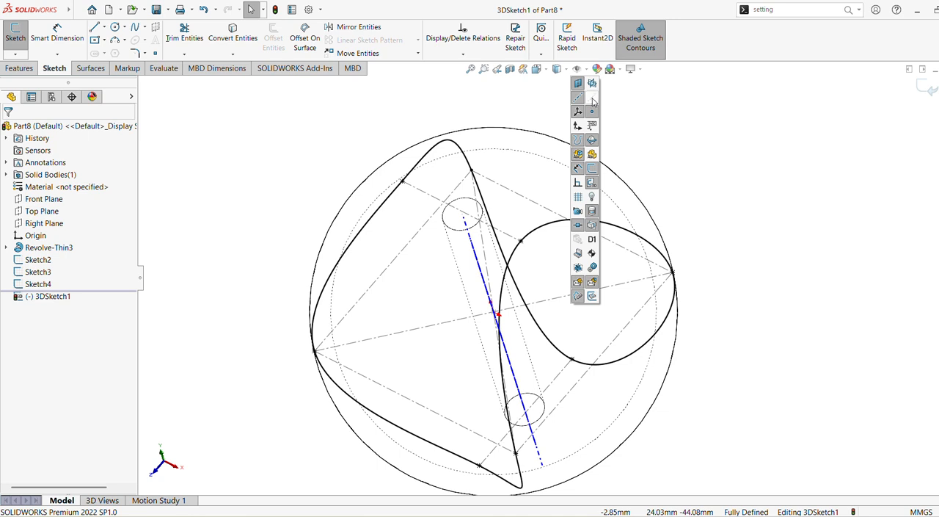
left_click(592, 98)
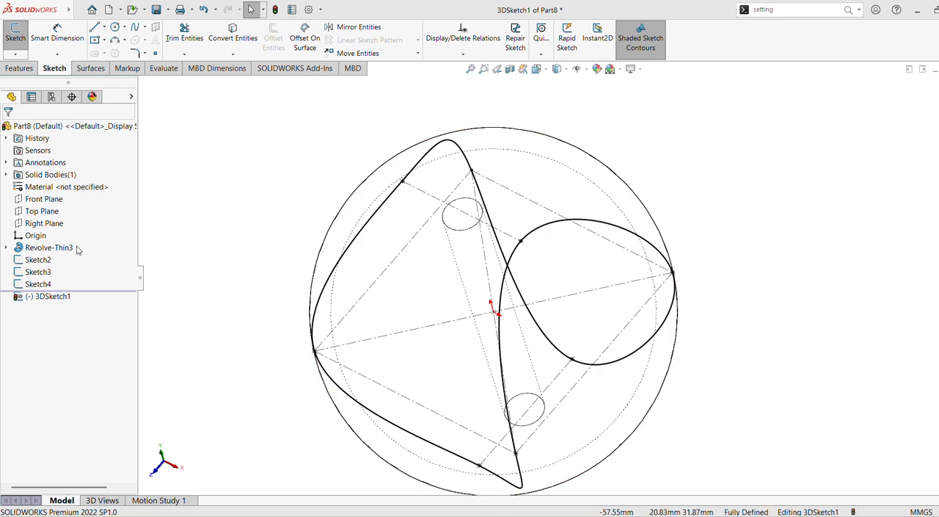
Step: Orient the view normal to the Right Plane and exit the 3D sketch
left_click(46, 223)
left_click(92, 213)
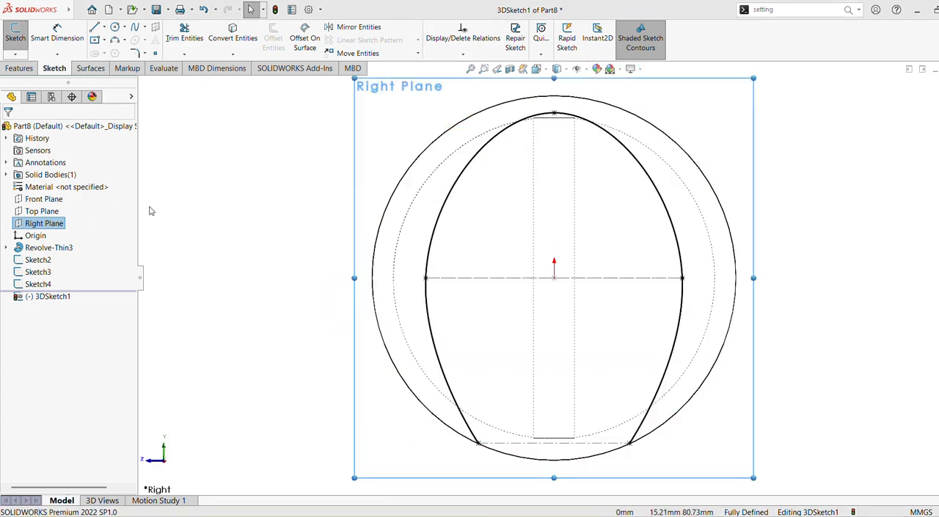
left_click(46, 227)
left_click(59, 223)
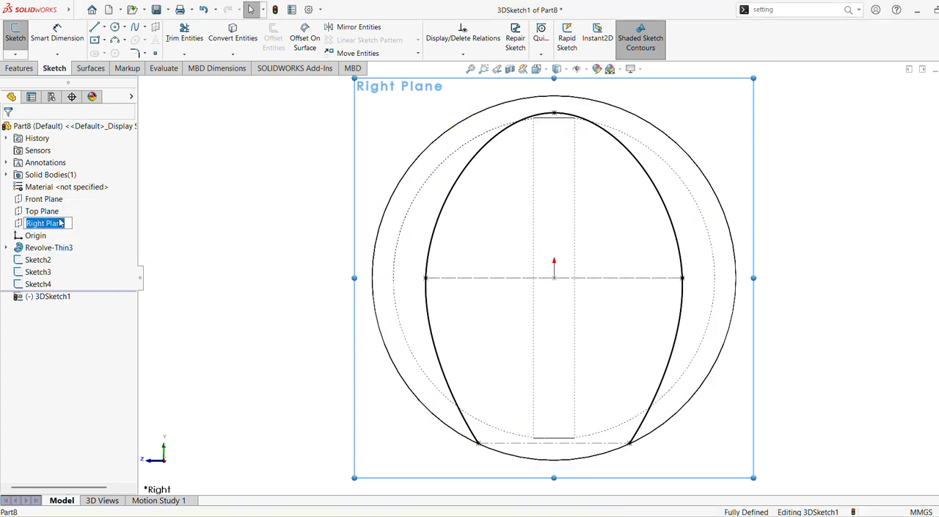
left_click(179, 222)
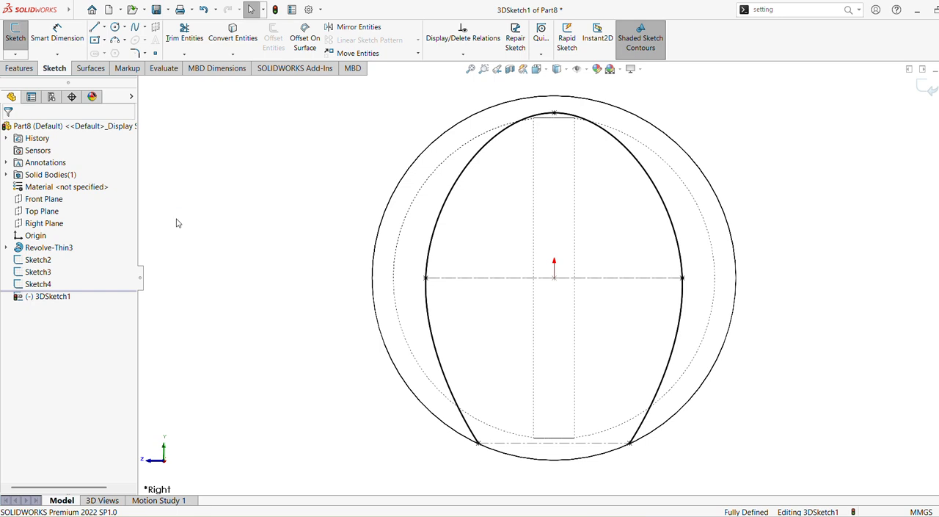
left_click(40, 224)
left_click(884, 122)
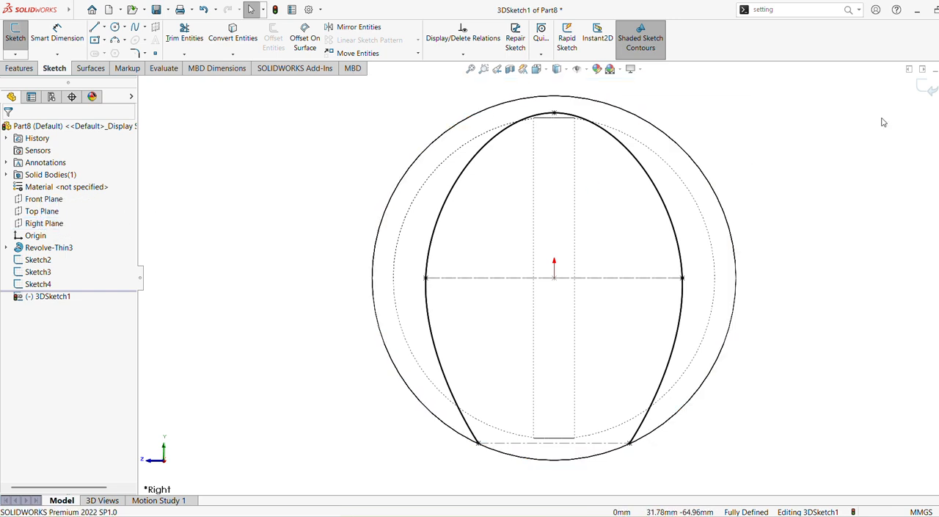
left_click(922, 88)
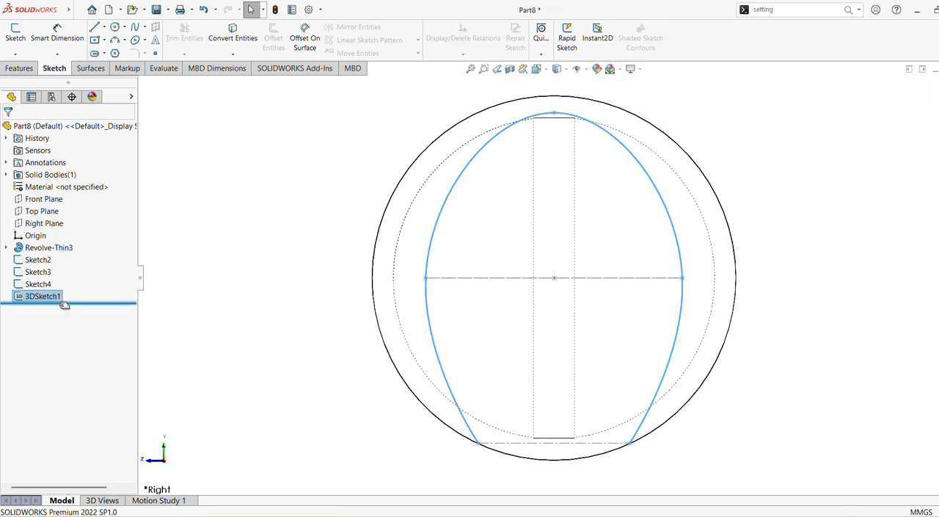
left_click(263, 250)
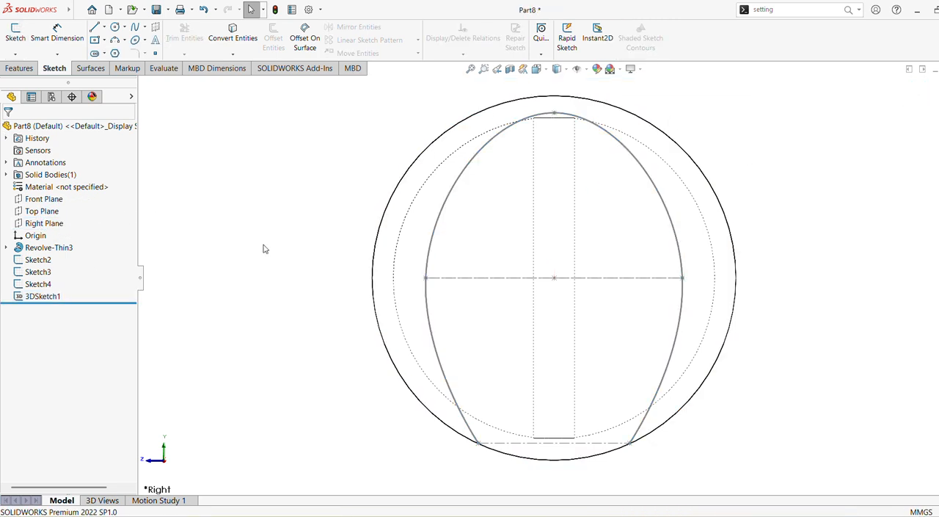
Step: Sketch a horizontal centerpoint straight slot on the Right Plane at the spline's lower chord endpoint, about 5.2 mm between arc centers and 2.2 mm wide
left_click(44, 223)
left_click(63, 208)
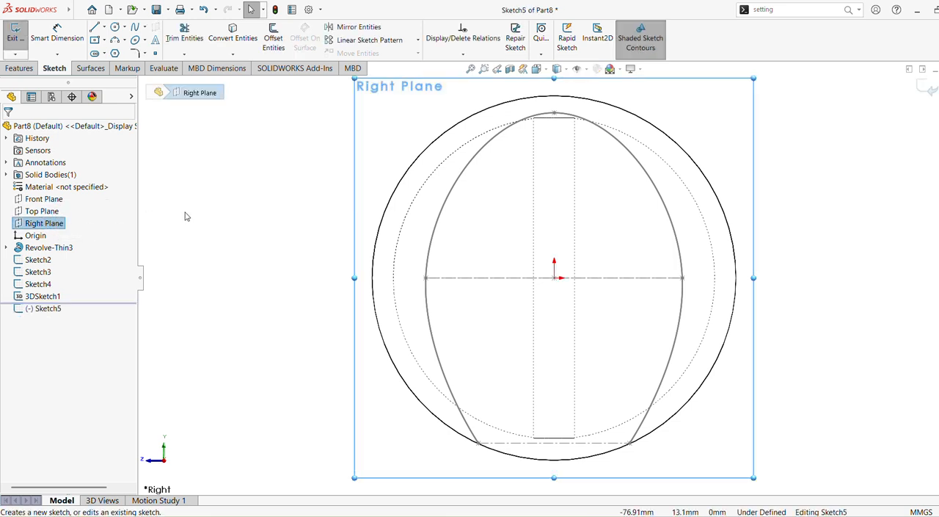
left_click(105, 54)
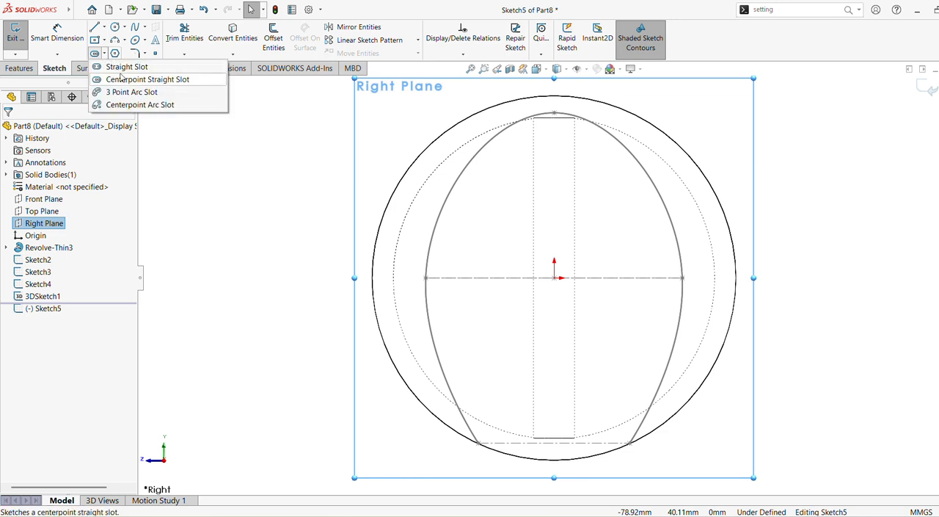
left_click(127, 81)
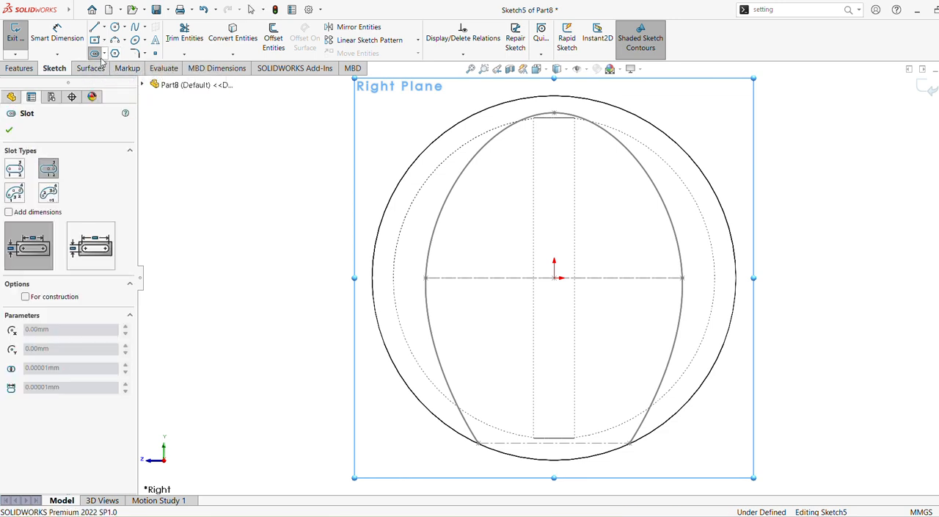
left_click(105, 54)
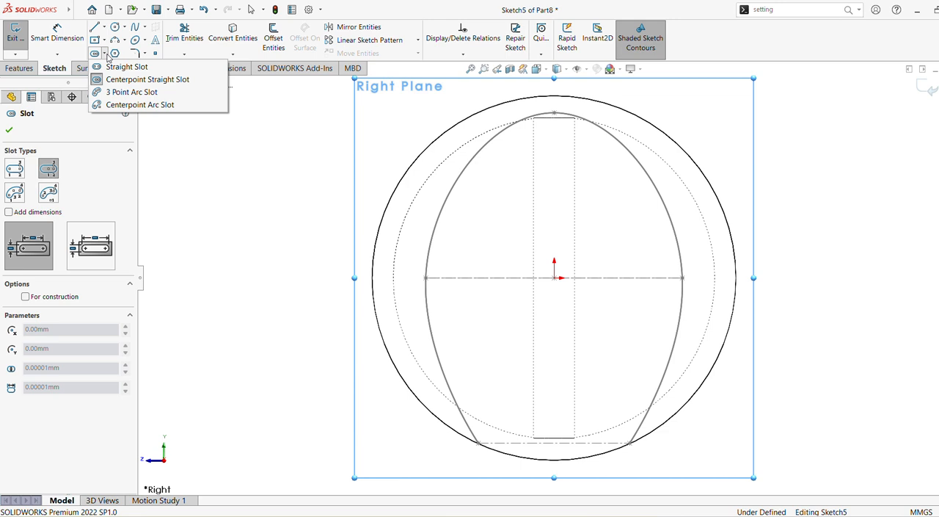
left_click(106, 56)
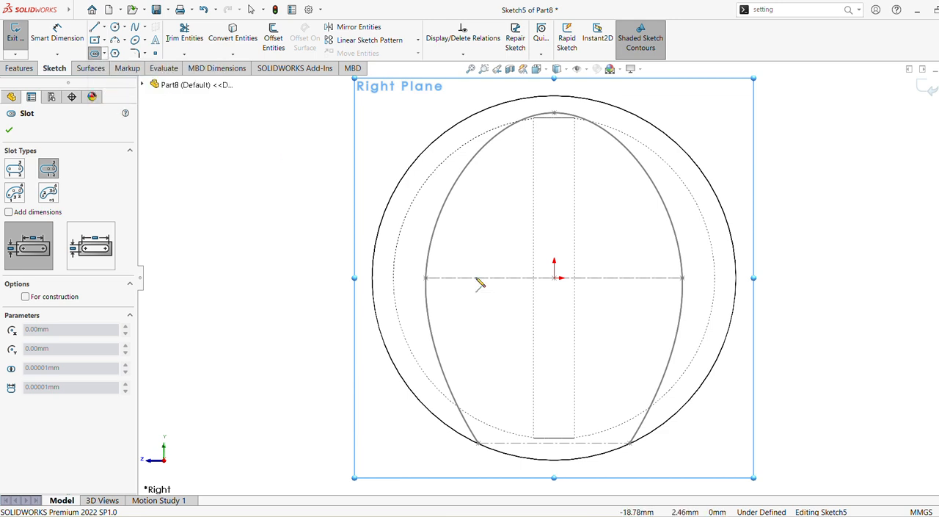
left_click(483, 68)
left_click_drag(599, 392, 705, 475)
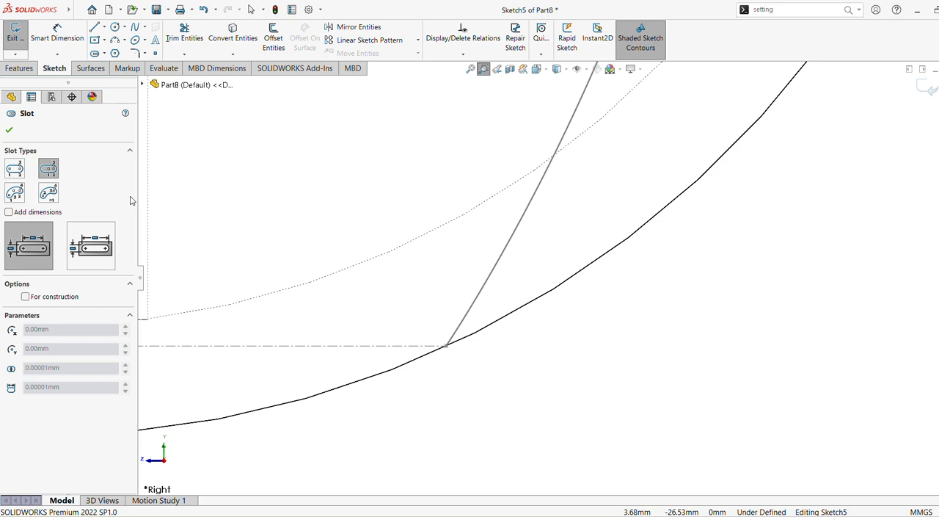
key("Escape")
left_click(447, 347)
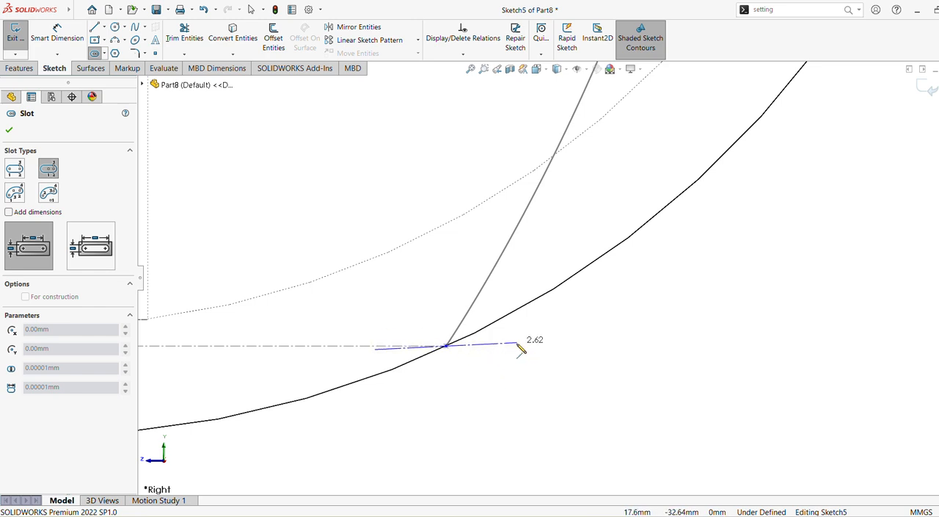
left_click(517, 349)
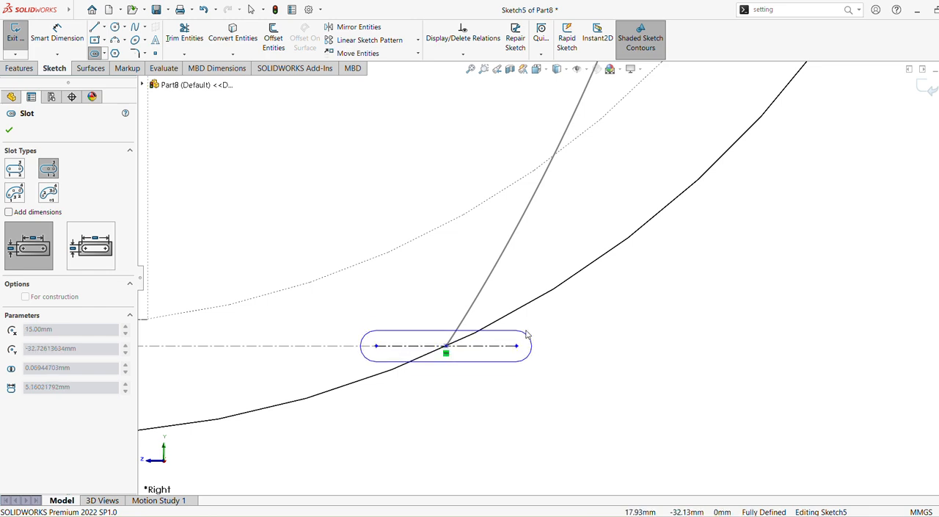
left_click(530, 324)
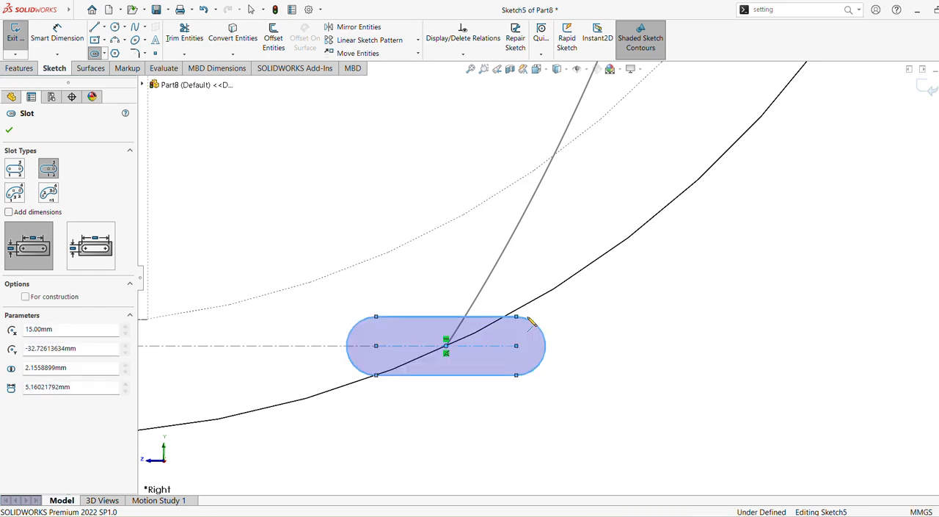
Step: Dimension the slot's straight length between the arc ends as 2 mm
left_click(58, 34)
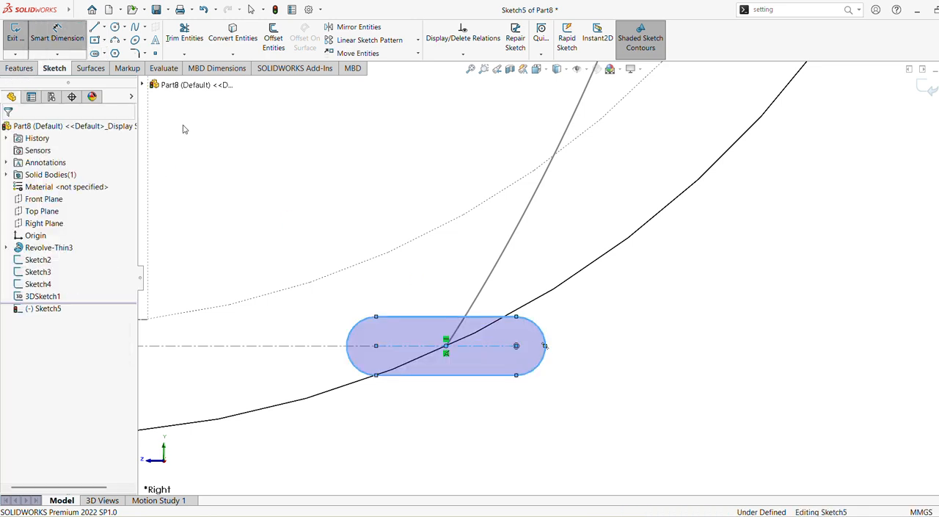
left_click(376, 377)
left_click(517, 376)
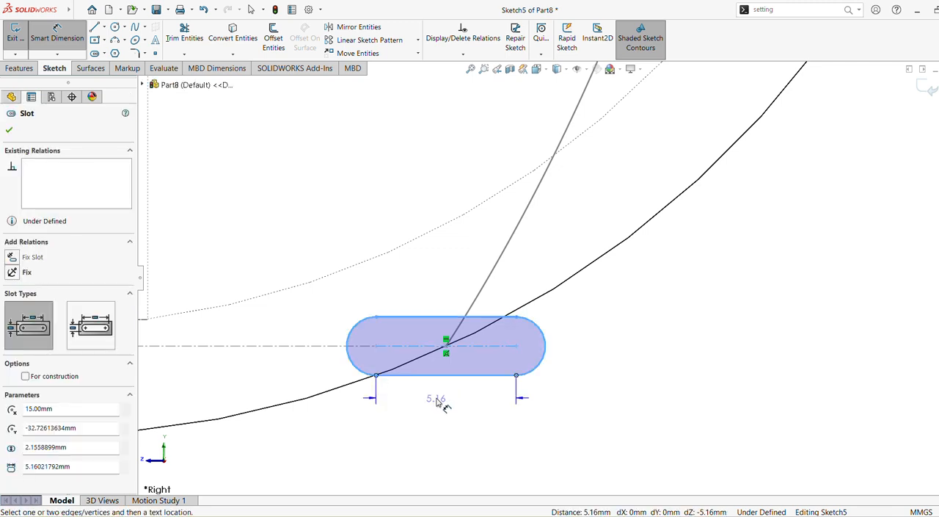
left_click(436, 401)
type("2")
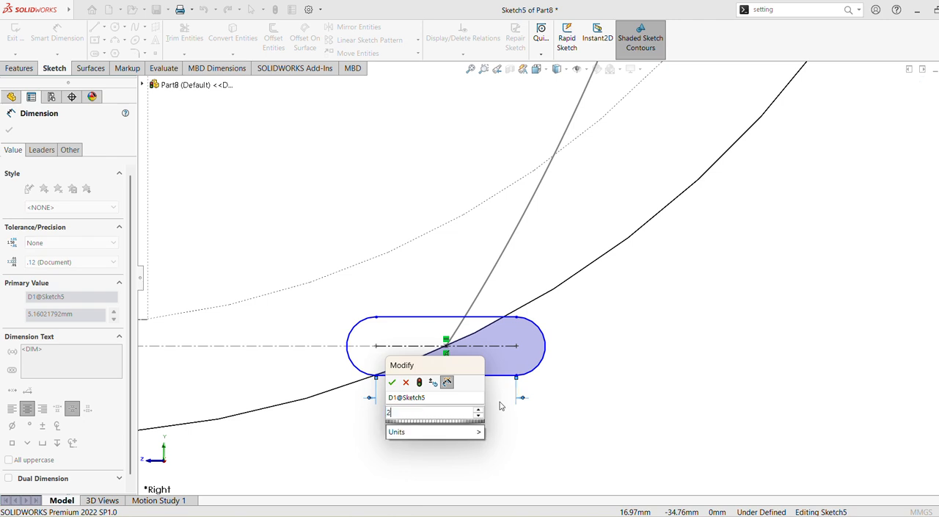
key("Return")
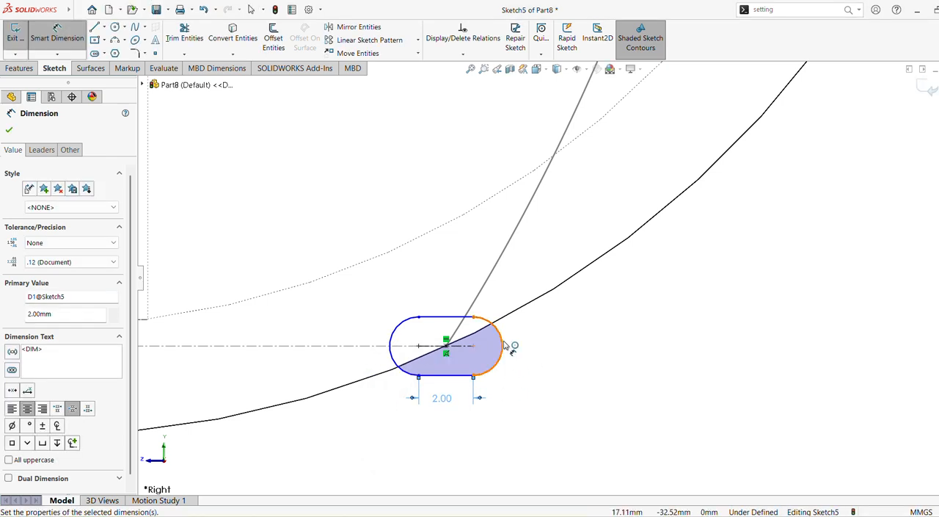
Step: Dimension the slot's end arc with a radius of 1.15 mm and finish dimensioning
left_click(505, 345)
left_click(562, 324)
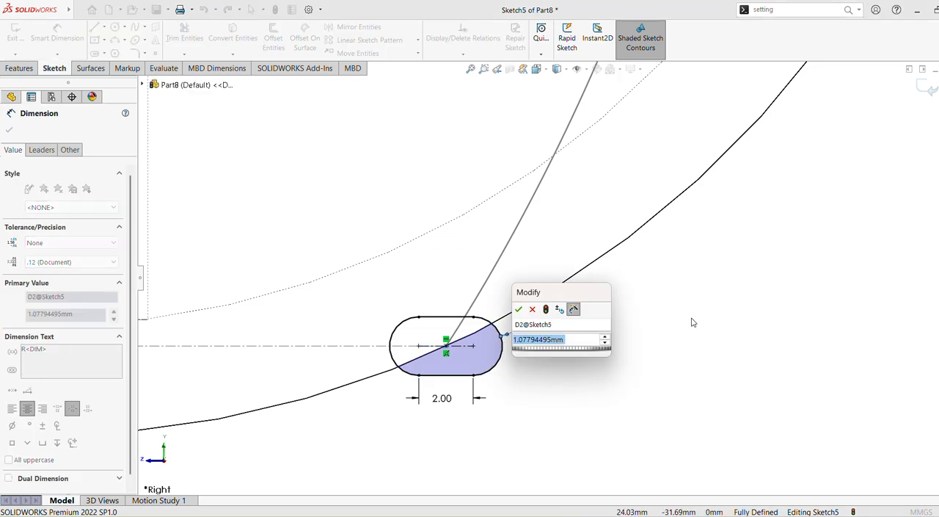
type("1.15")
key("Return")
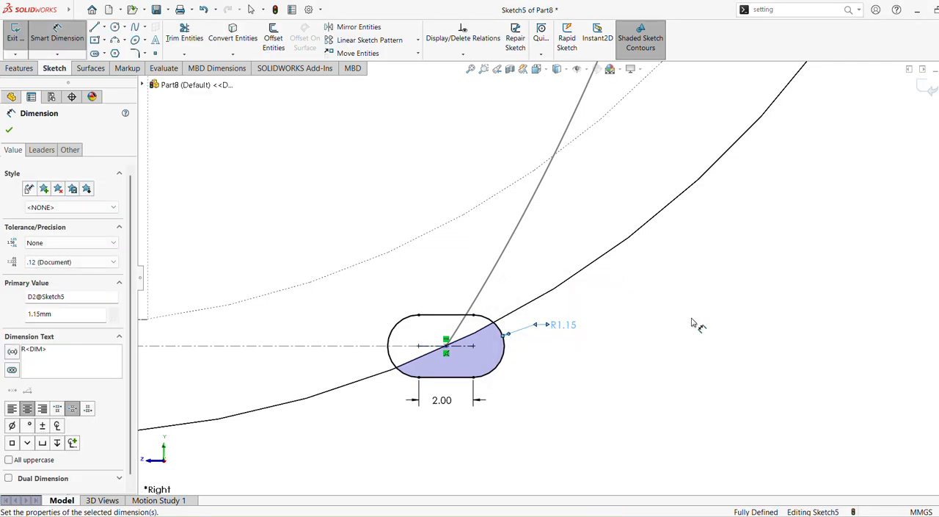
left_click(10, 129)
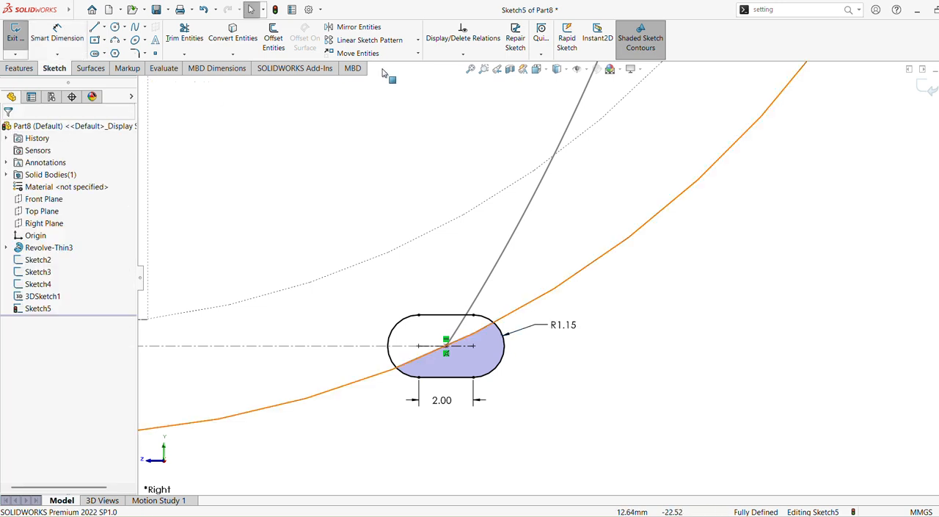
Step: Exit the slot sketch and make a swept cut through the sphere, using the slot as profile and the closed 3D spline as path
left_click(18, 67)
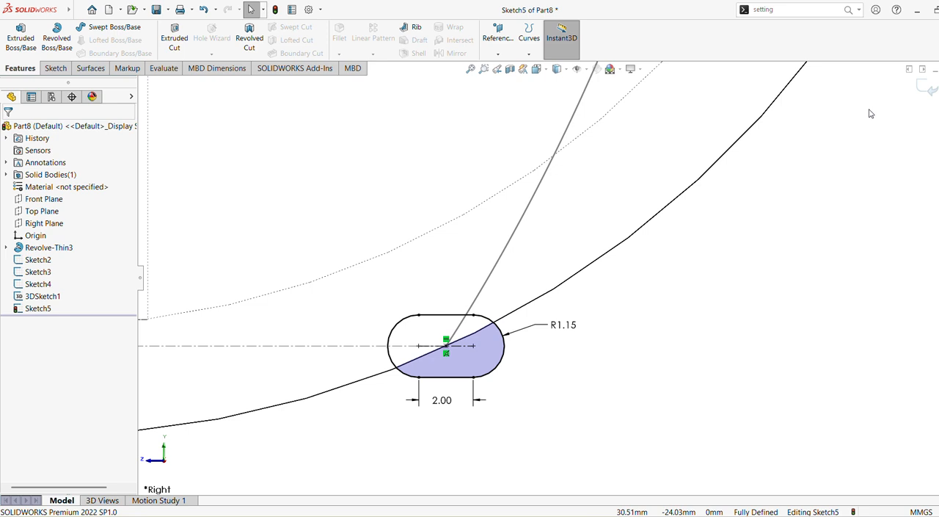
left_click(922, 88)
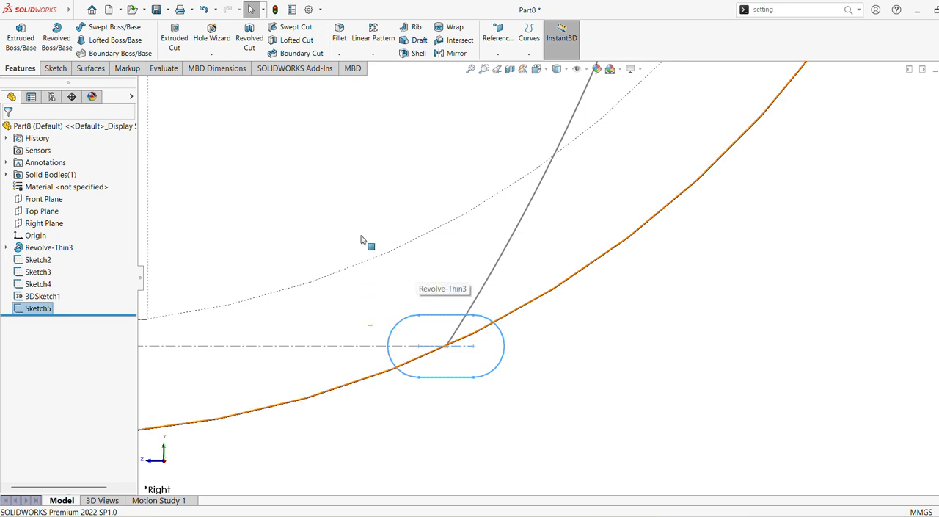
left_click(278, 29)
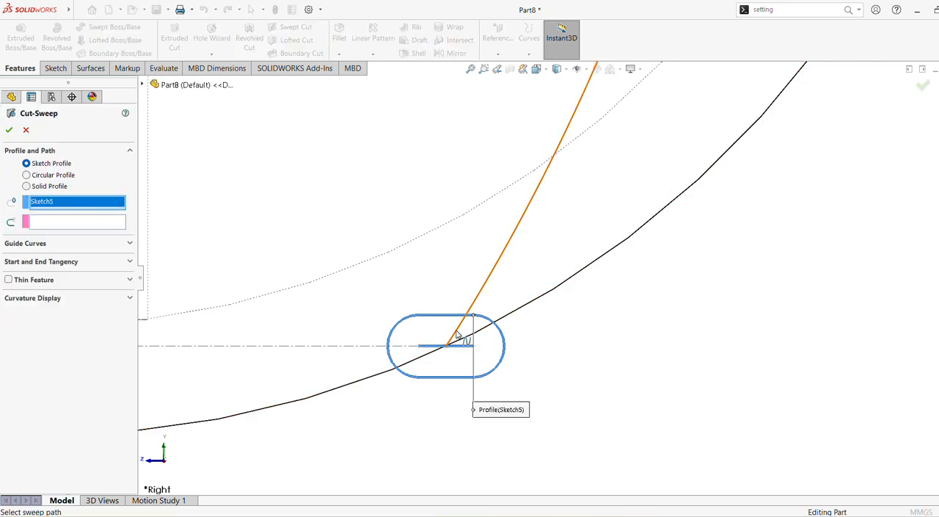
left_click(505, 342)
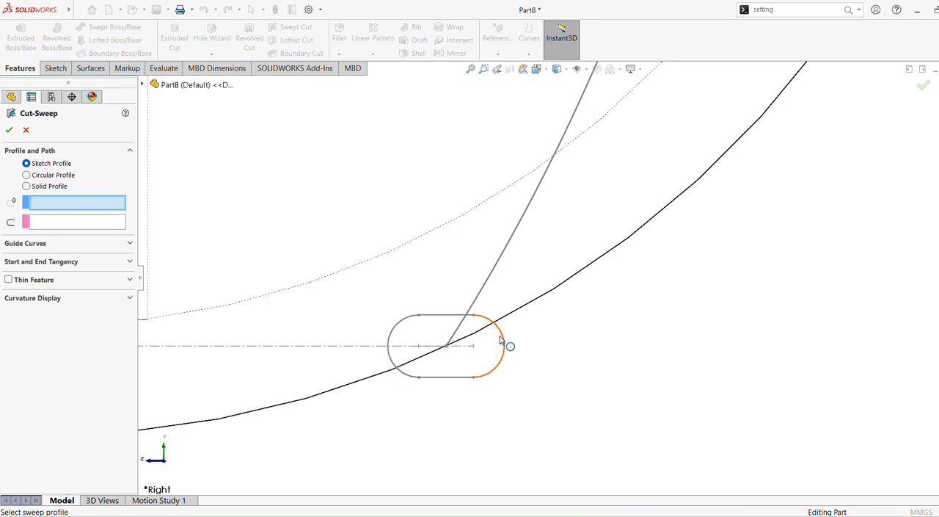
left_click(443, 314)
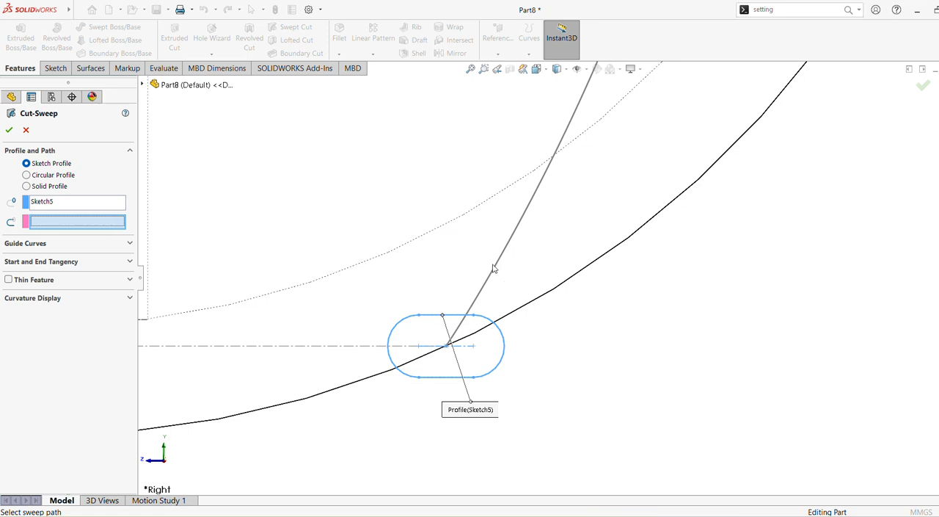
left_click(515, 233)
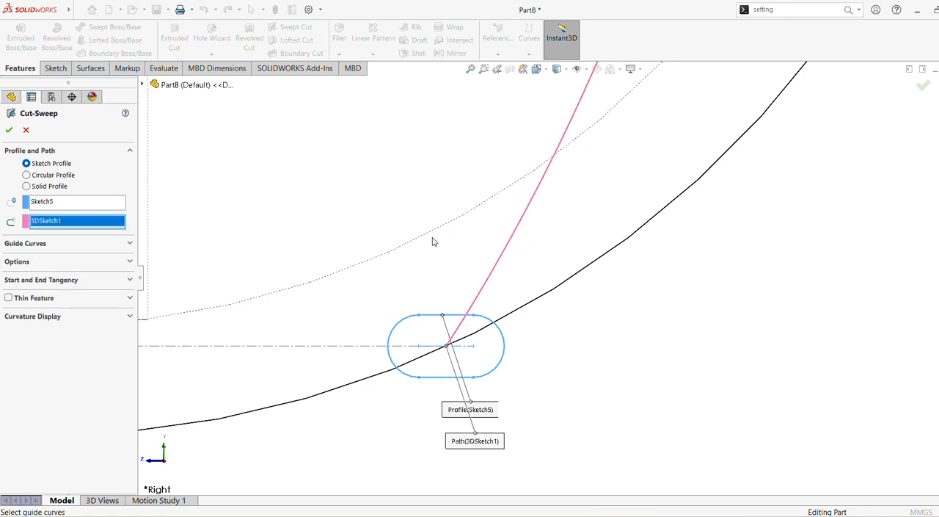
scroll(433, 242, "up", 10)
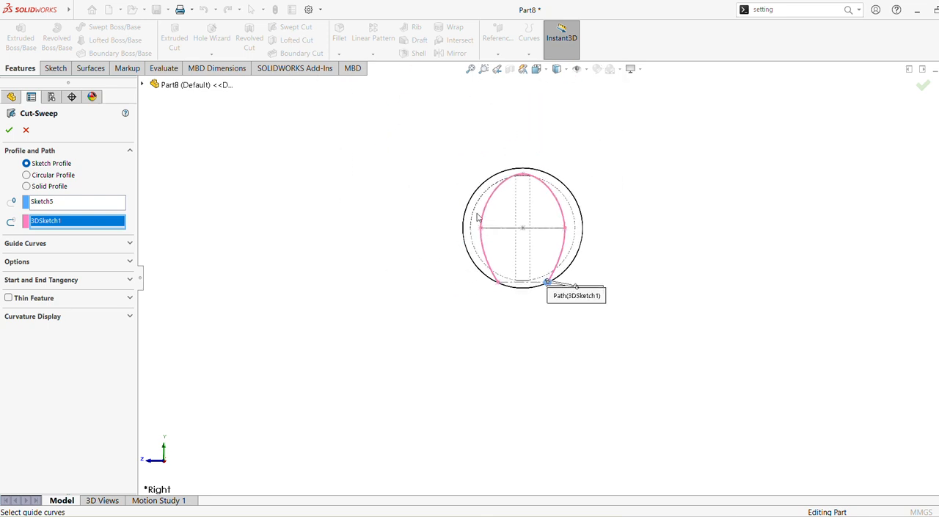
scroll(474, 199, "down", 6)
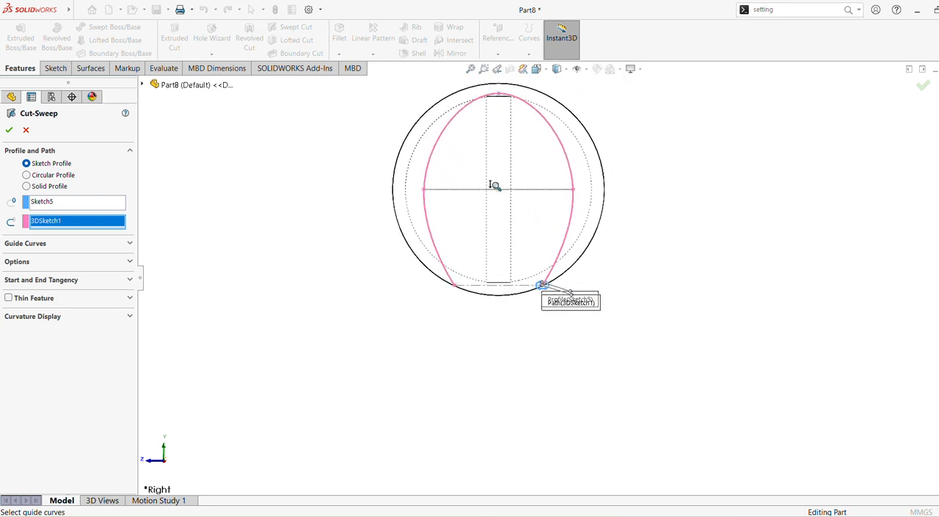
scroll(499, 189, "up", 2)
middle_click_drag(509, 195, 464, 251)
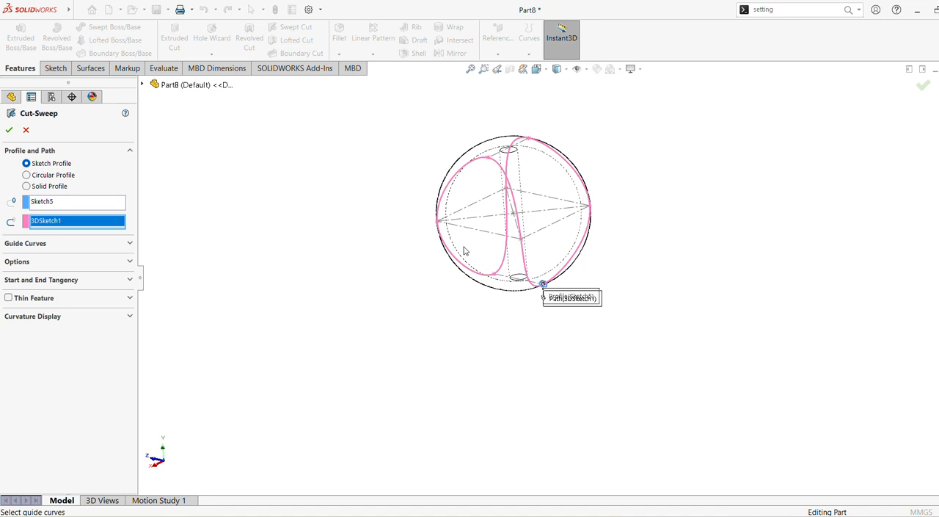
left_click(11, 131)
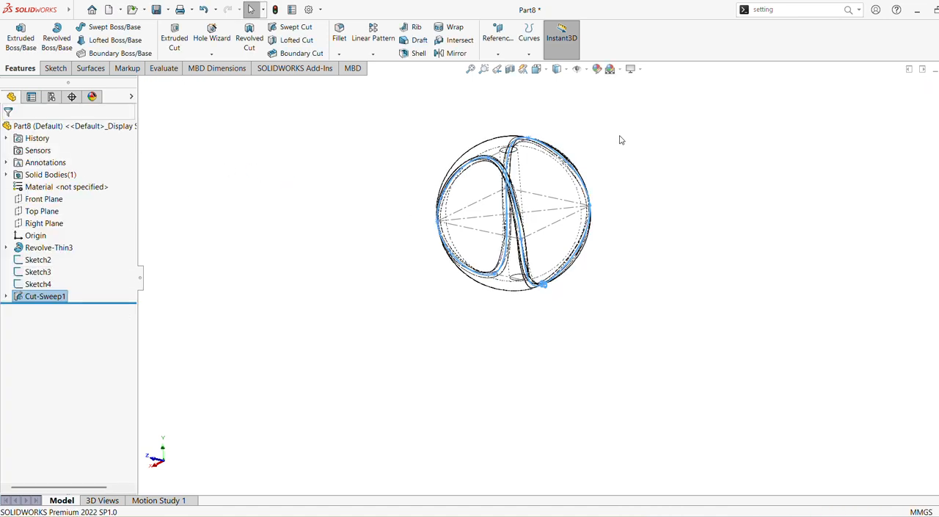
Step: Change the model's display style to Shaded With Edges
left_click(566, 69)
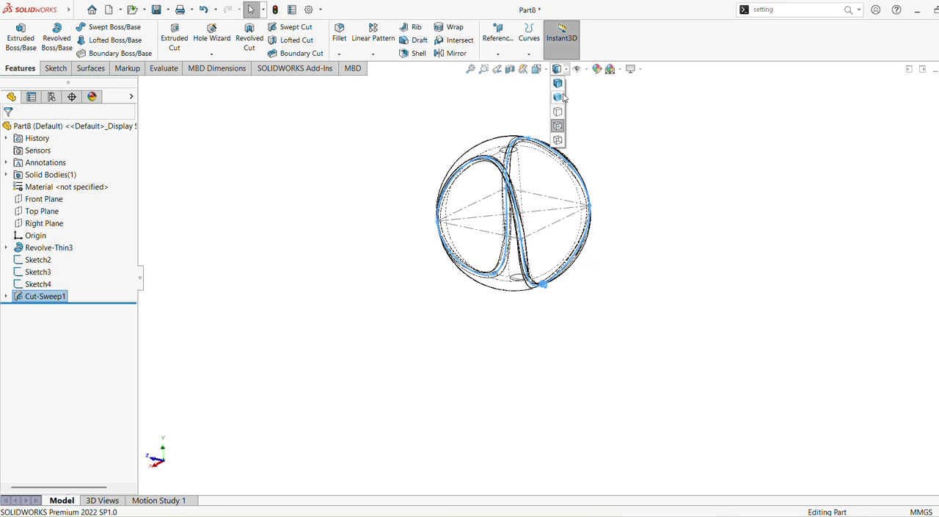
left_click(558, 85)
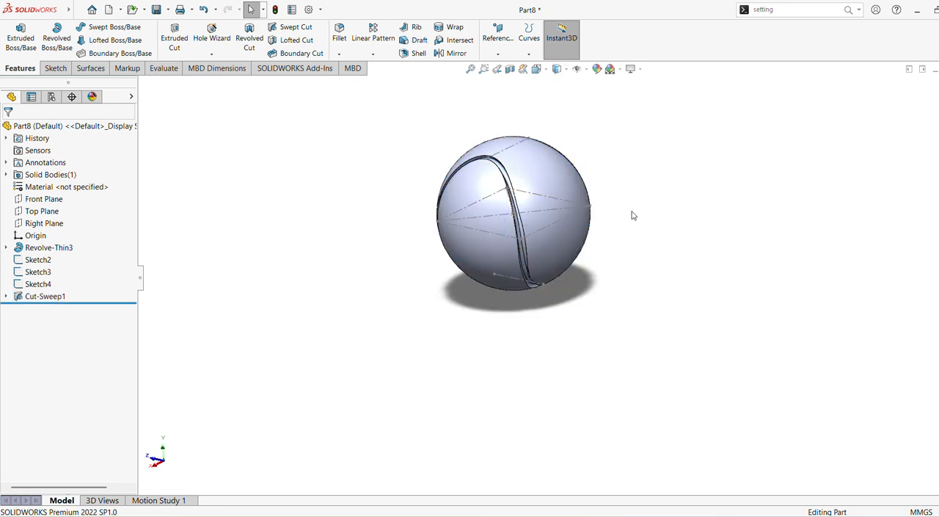
middle_click_drag(620, 215, 325, 405)
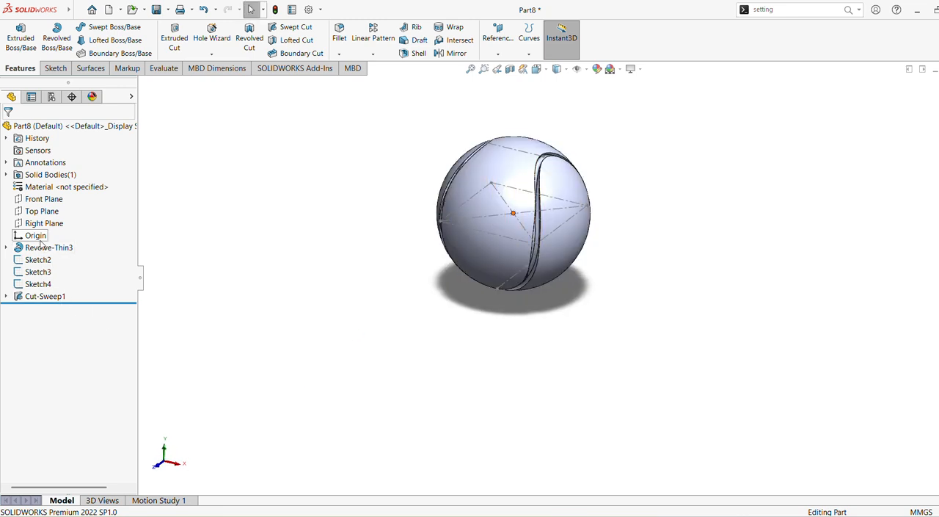
Step: Hide the construction sketches Sketch2, Sketch3 and Sketch4
left_click(40, 271)
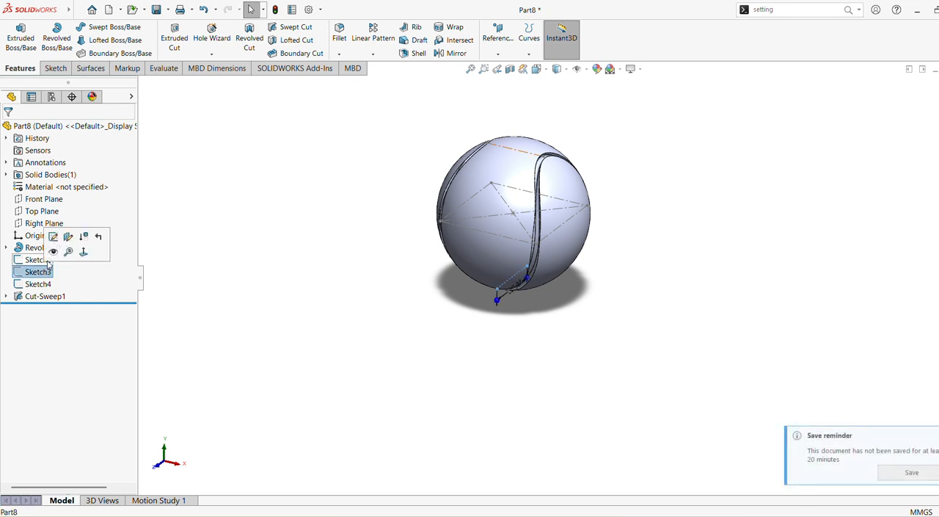
left_click(52, 252)
left_click(41, 260)
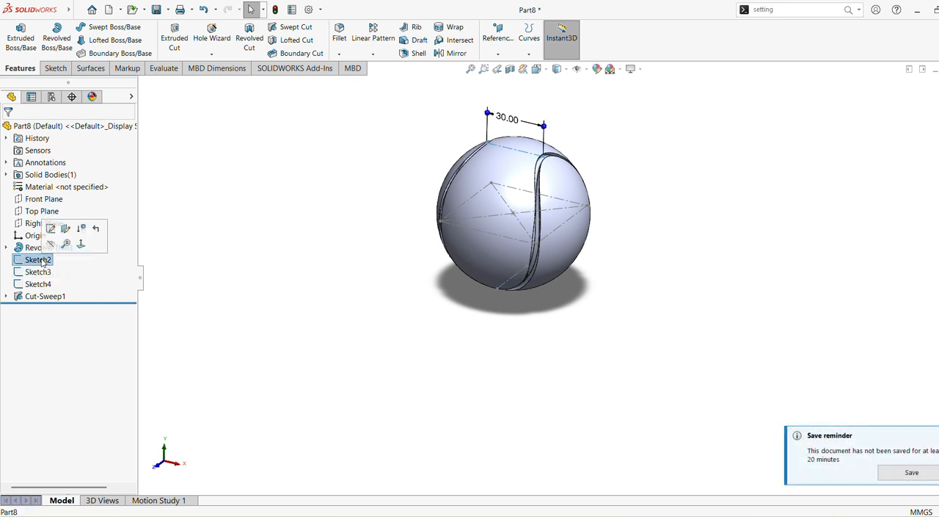
left_click(50, 243)
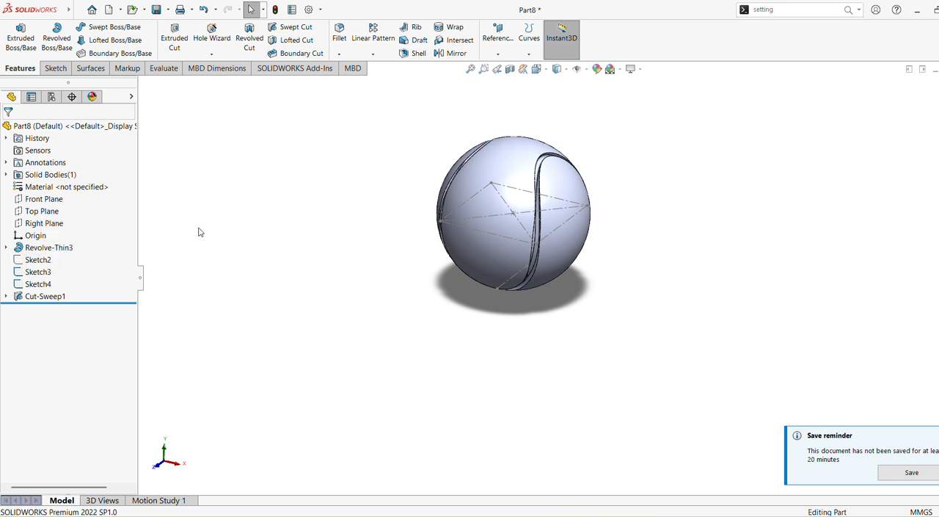
left_click(41, 287)
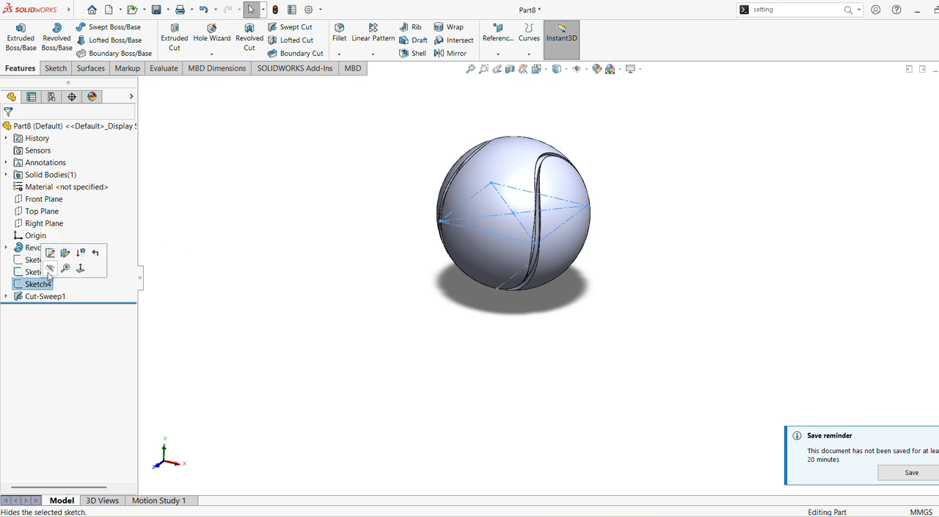
left_click(51, 255)
middle_click_drag(384, 245, 336, 180)
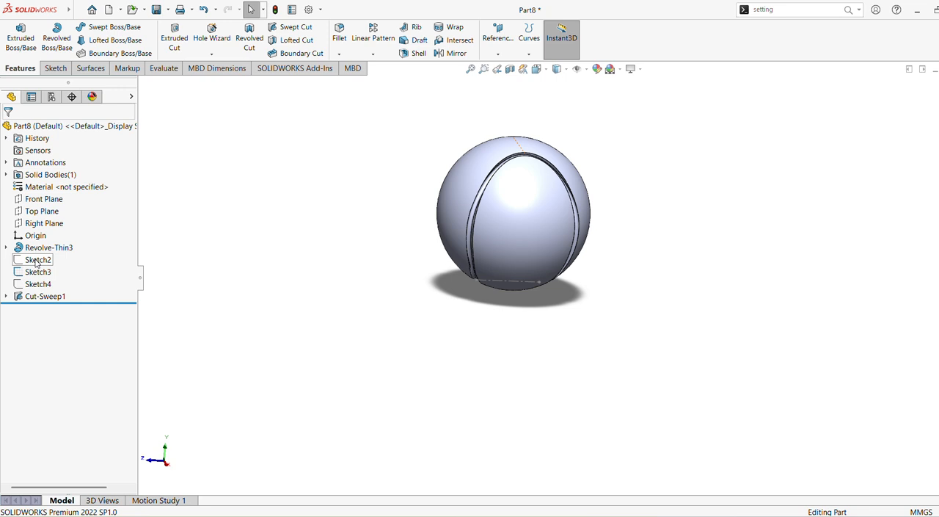
left_click(37, 260)
left_click(36, 273)
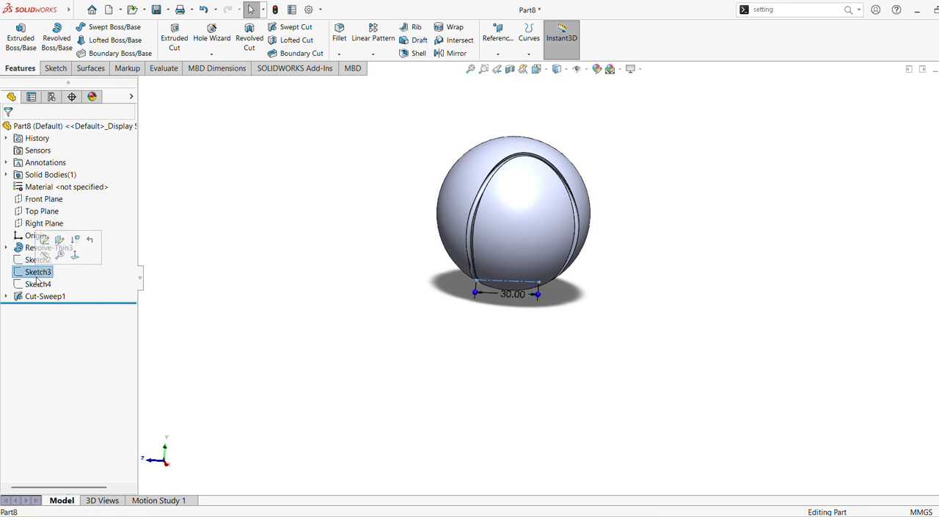
right_click(34, 272)
left_click(45, 260)
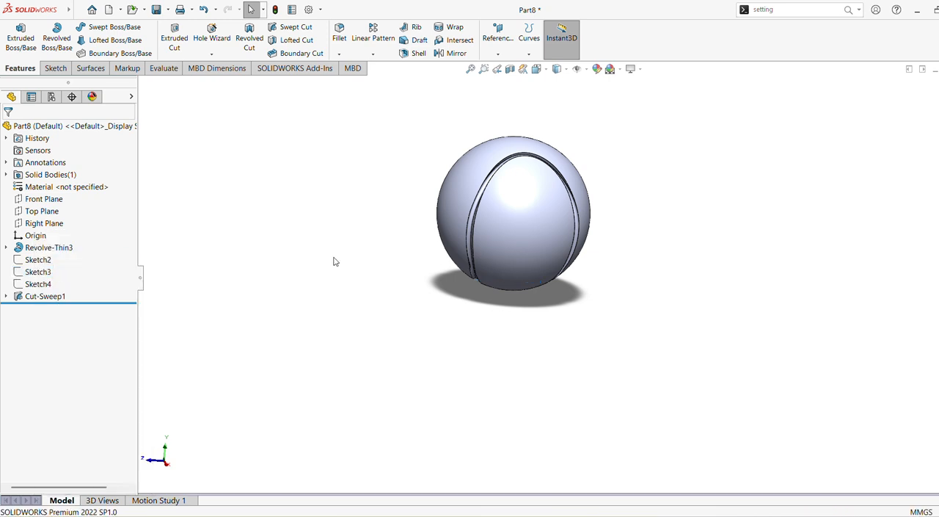
Step: Apply the textured rubber appearance to the whole part and colour it light green
left_click(470, 68)
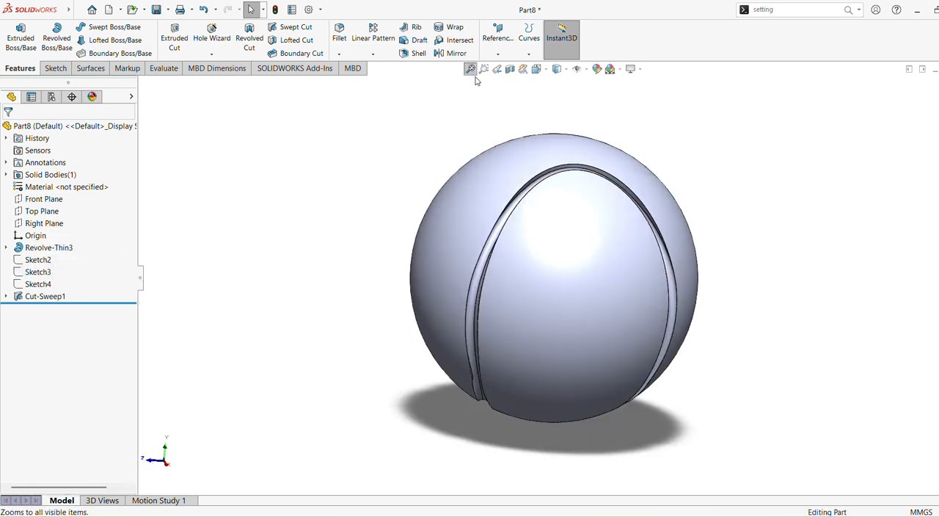
middle_click_drag(528, 242, 459, 317)
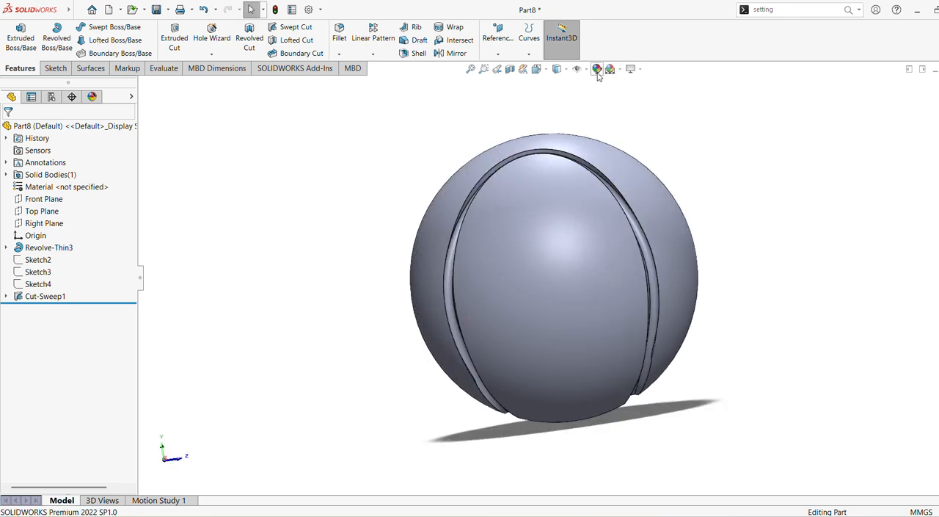
left_click(597, 69)
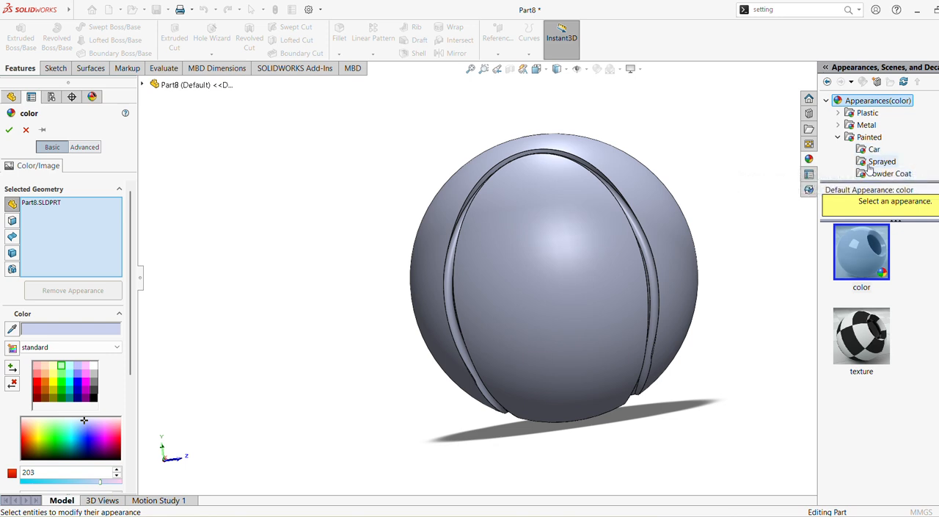
left_click(838, 137)
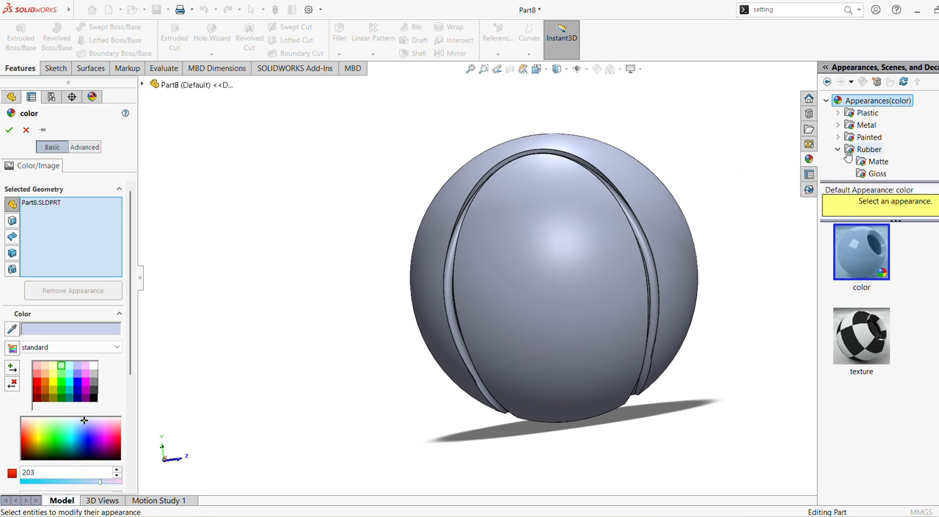
left_click(851, 150)
left_click(869, 256)
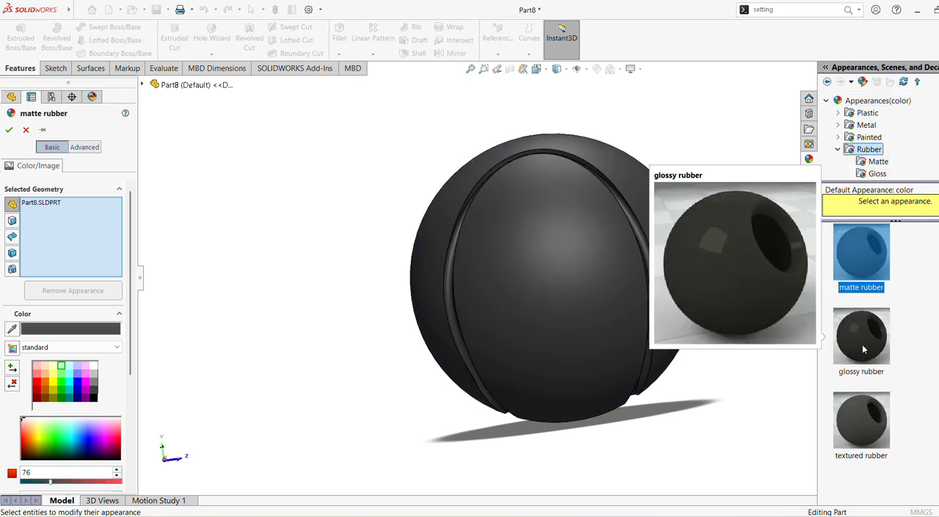
left_click(862, 339)
left_click(873, 440)
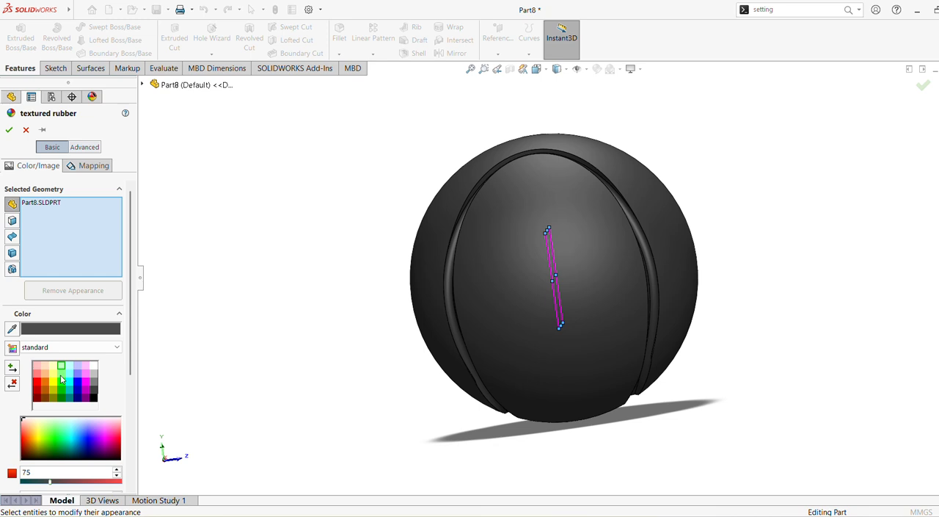
left_click(61, 376)
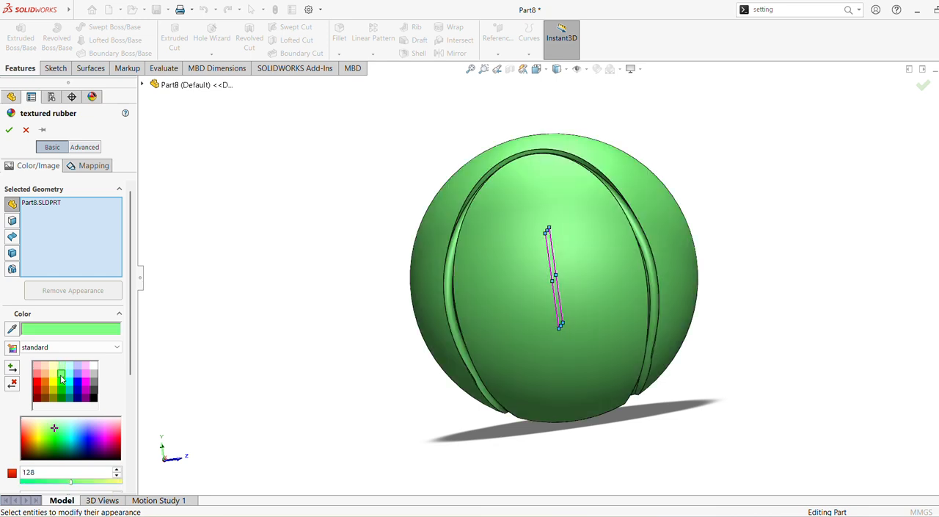
left_click(10, 130)
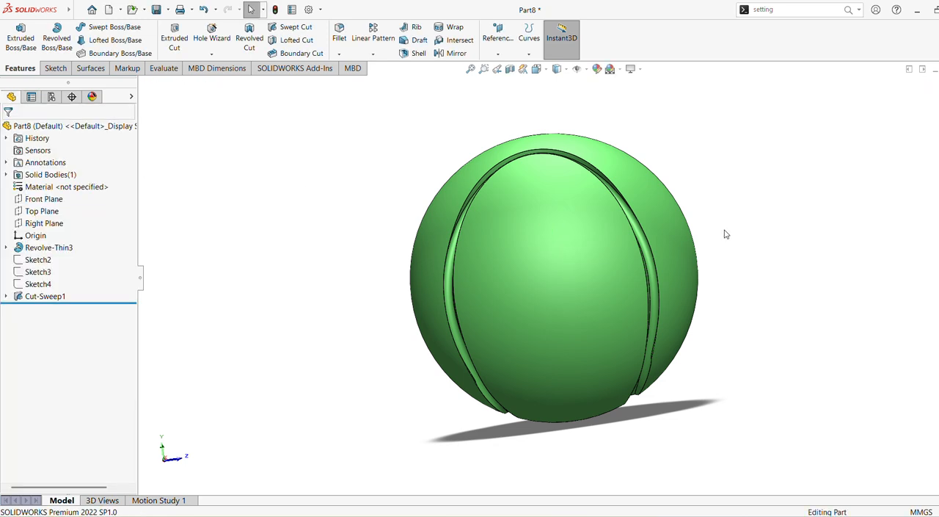
Step: Colour the swept-cut seam groove medium grey, then clear the selection
left_click(45, 297)
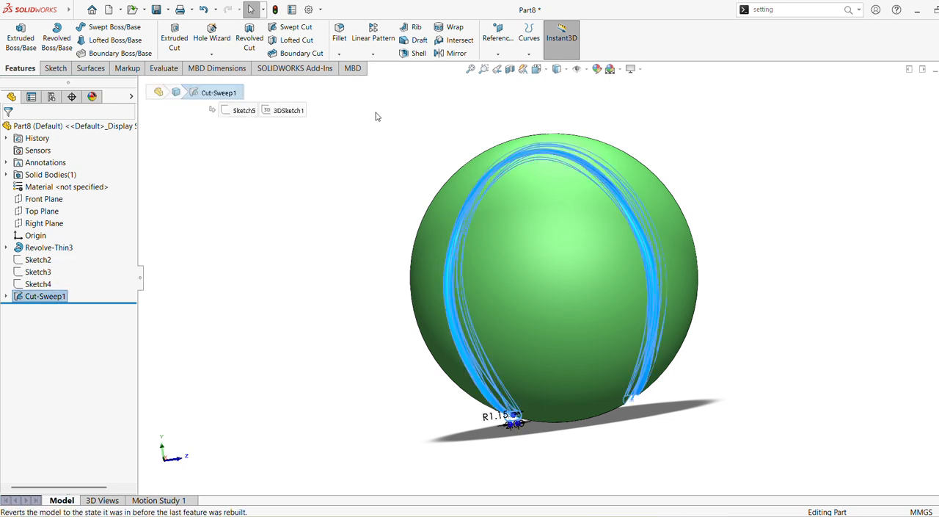
left_click(596, 70)
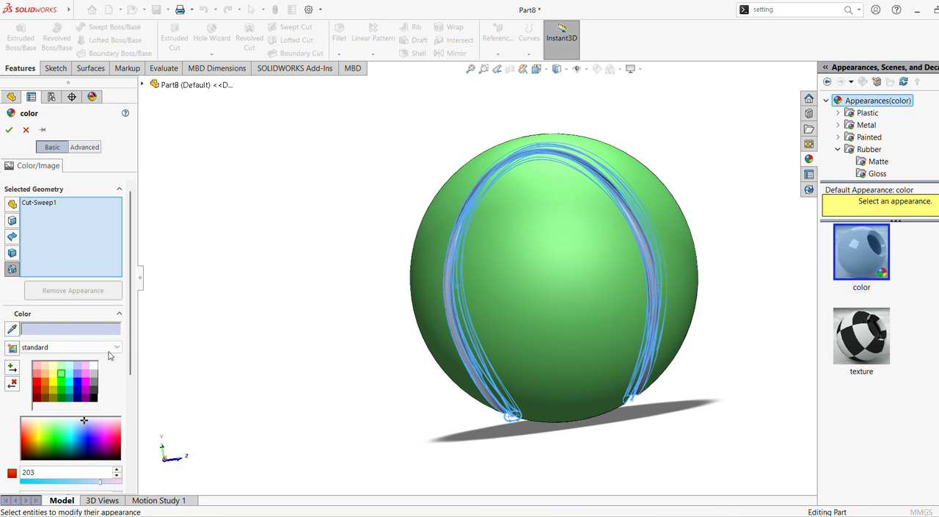
left_click(92, 376)
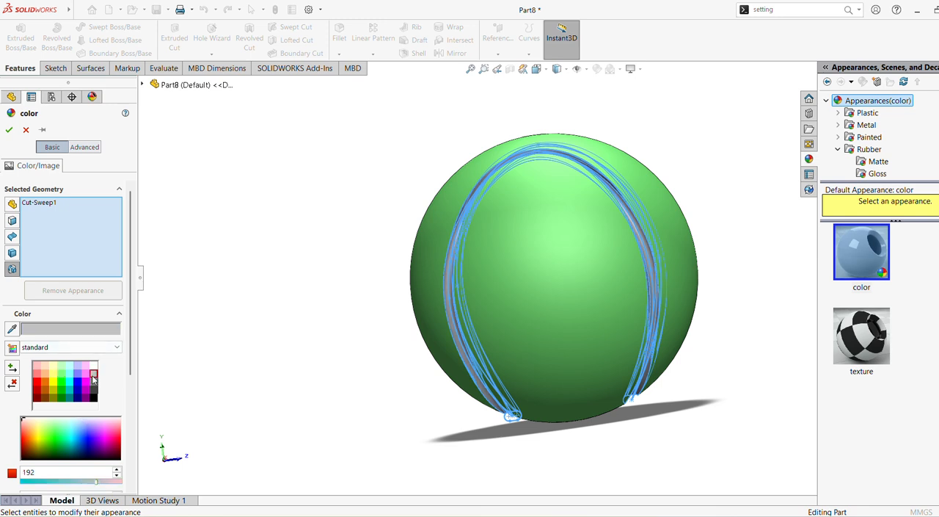
left_click(94, 384)
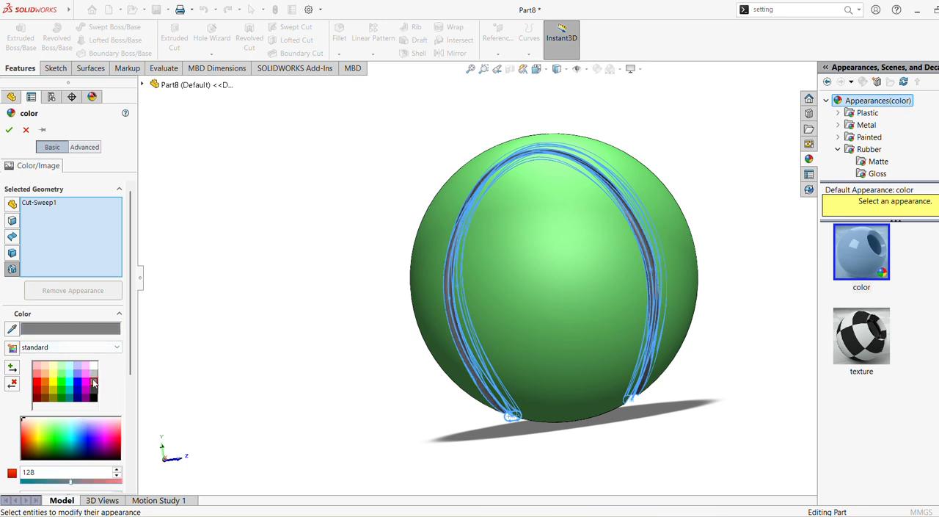
left_click(9, 130)
left_click(438, 224)
left_click(763, 371)
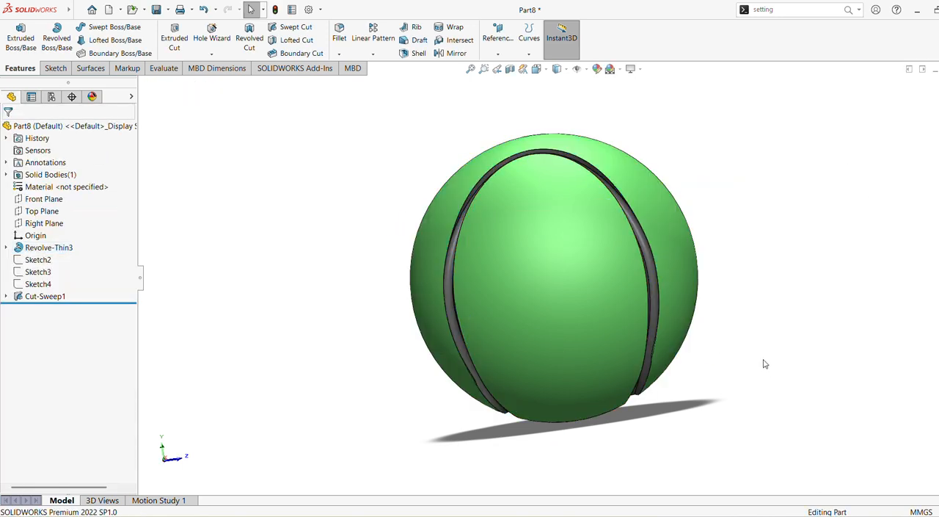
mouse_move(766, 360)
middle_mouse_down()
mouse_move(780, 327)
mouse_move(770, 220)
mouse_move(725, 192)
mouse_move(656, 210)
mouse_move(597, 267)
mouse_move(518, 252)
mouse_move(349, 194)
mouse_move(409, 377)
mouse_move(472, 445)
middle_mouse_up()
scroll(429, 342, "up", 3)
scroll(430, 343, "down", 5)
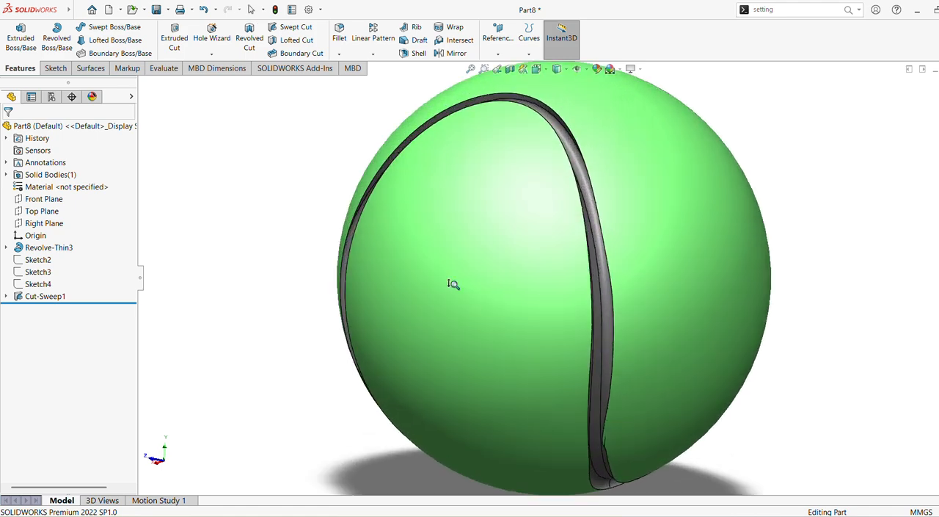
mouse_move(451, 283)
middle_mouse_down()
mouse_move(759, 287)
mouse_move(734, 287)
mouse_move(733, 257)
mouse_move(744, 230)
mouse_move(754, 232)
mouse_move(719, 273)
mouse_move(656, 300)
mouse_move(593, 357)
mouse_move(598, 412)
mouse_move(573, 301)
mouse_move(547, 315)
mouse_move(552, 297)
middle_mouse_up()
scroll(750, 285, "up", 4)
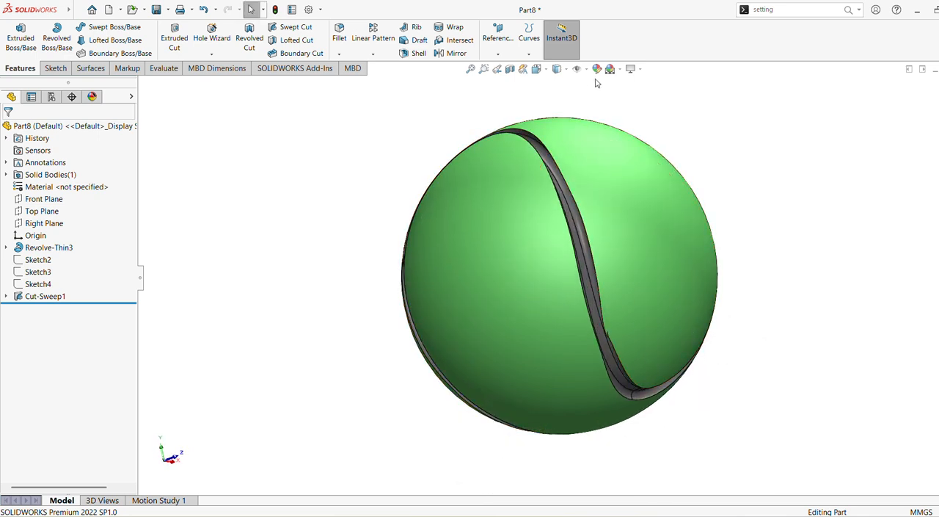
Step: Raise the document's image quality to a shaded deviation of 0.03802063 mm, with the wireframe resolution also set close to high
left_click(740, 4)
type("opt")
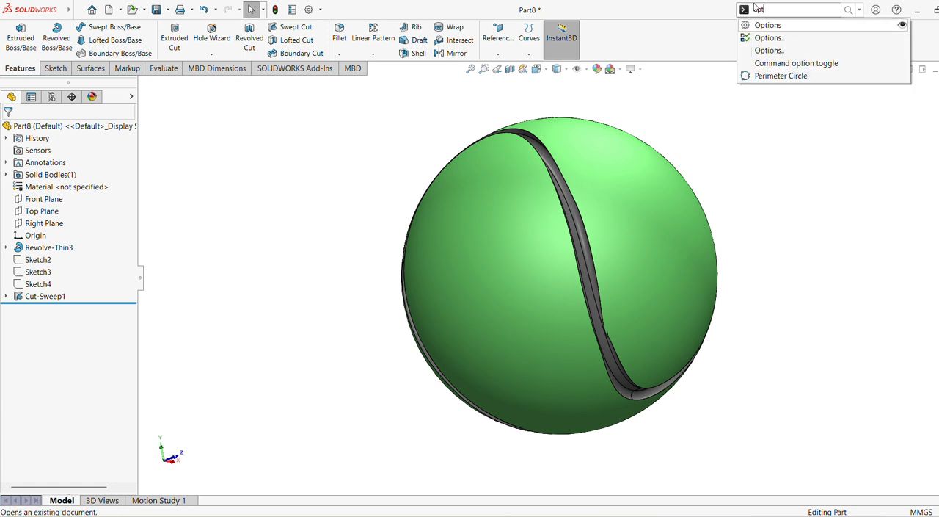
left_click(799, 35)
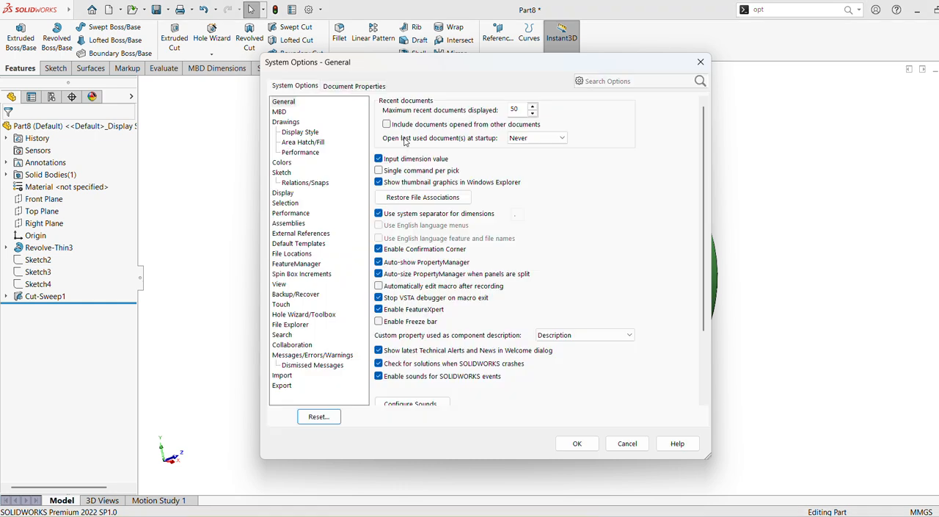
left_click(294, 213)
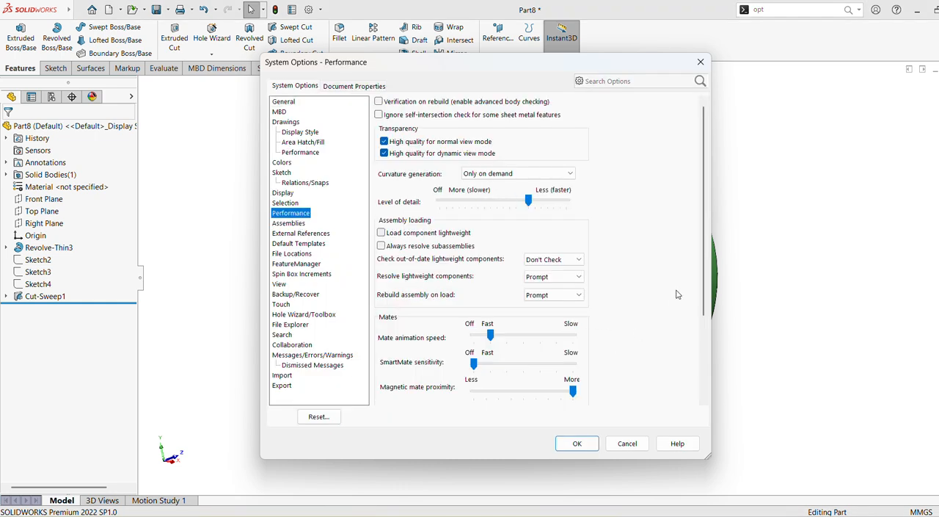
left_click_drag(703, 294, 697, 380)
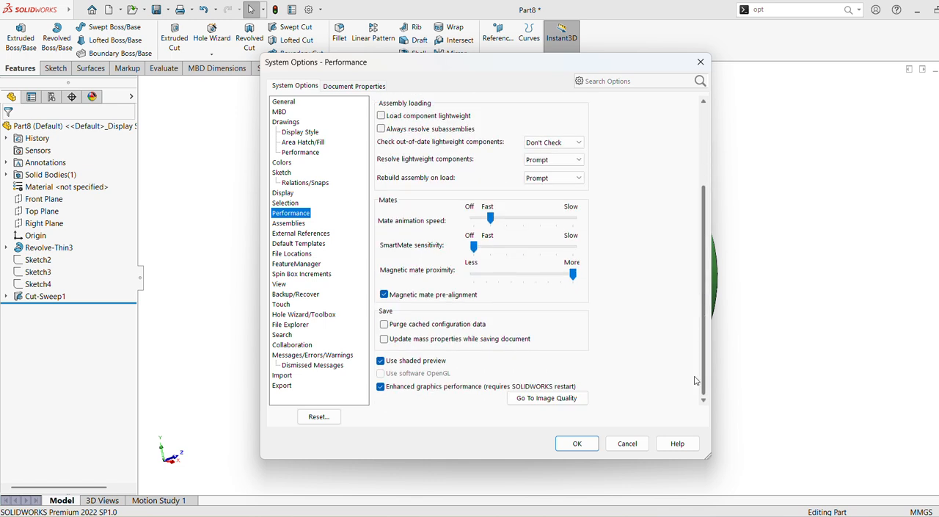
left_click(560, 397)
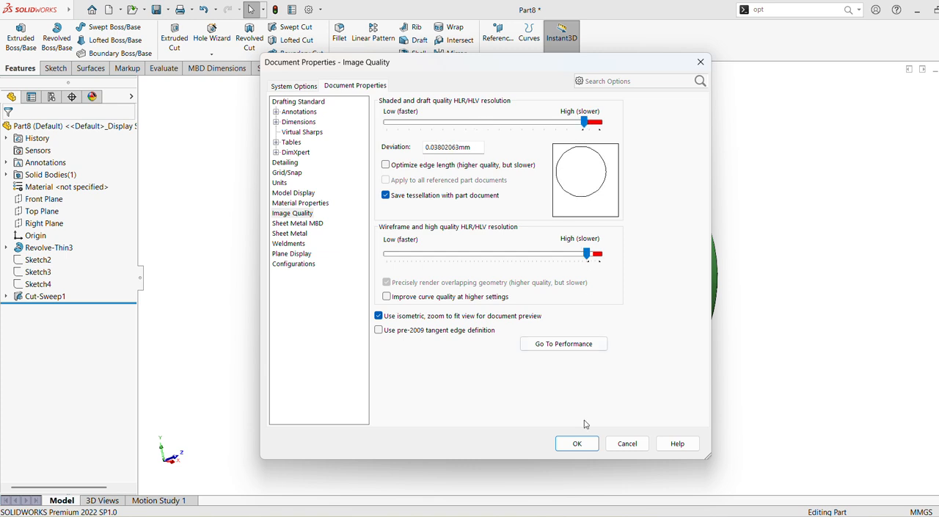
left_click(580, 443)
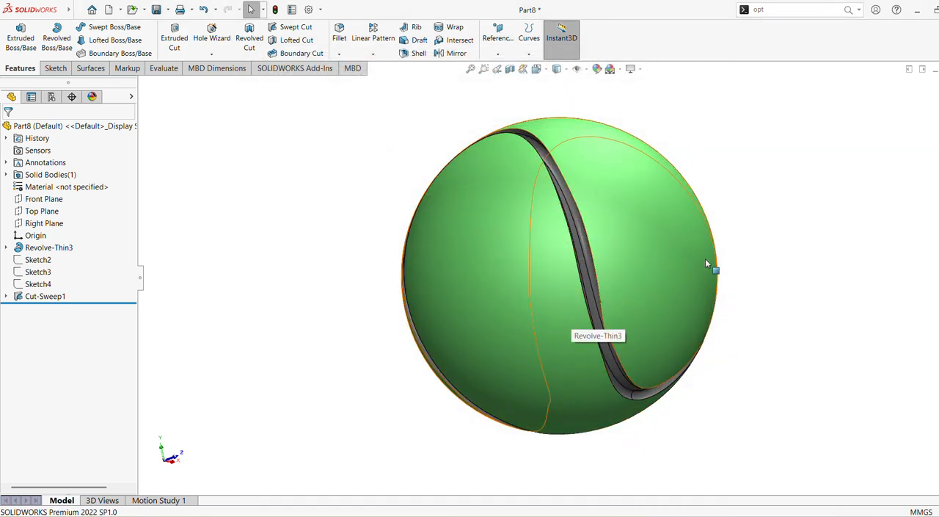
middle_click_drag(758, 196, 623, 418)
middle_click_drag(638, 317, 640, 337, "shift")
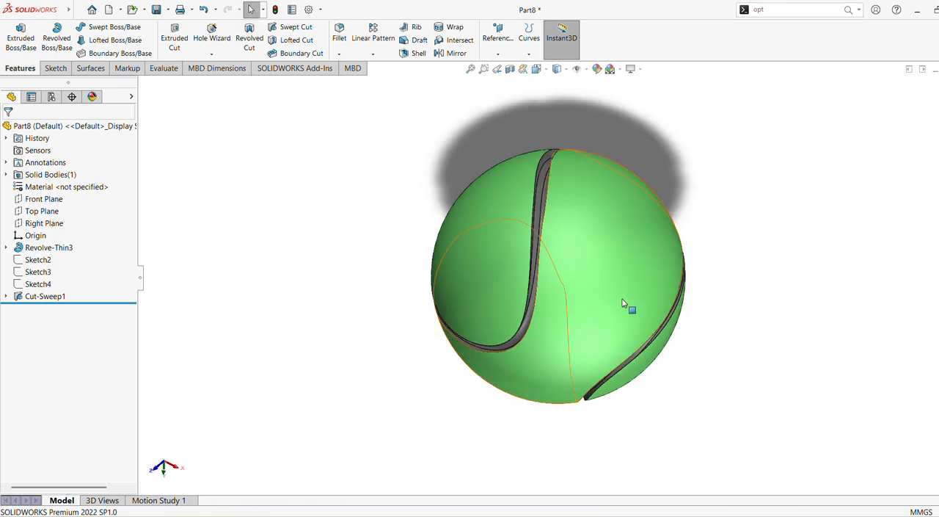